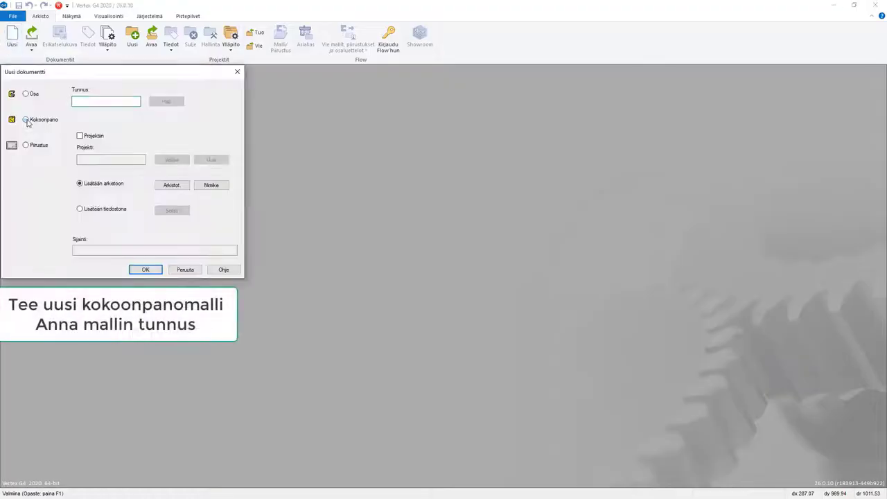
- Name the new assembly HARJ100 and assign it to the existing HARJOITUS project
type("HARJ100")
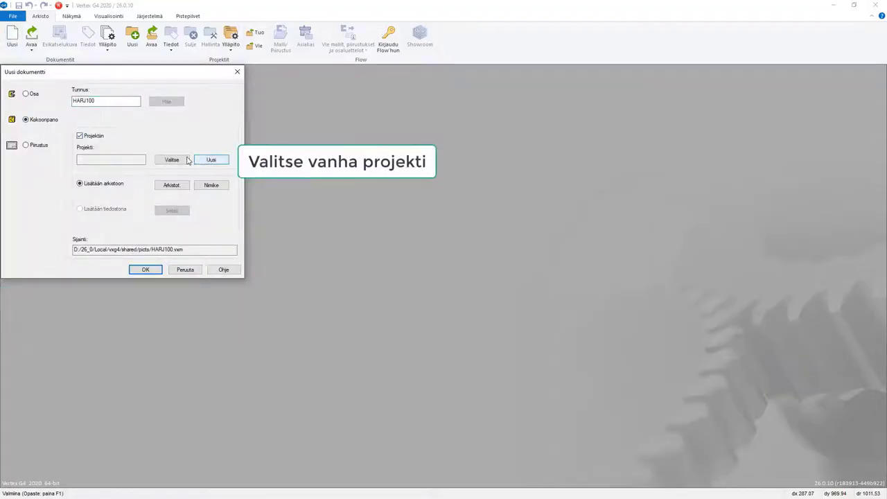
left_click(171, 161)
left_click(113, 245)
left_click(293, 239)
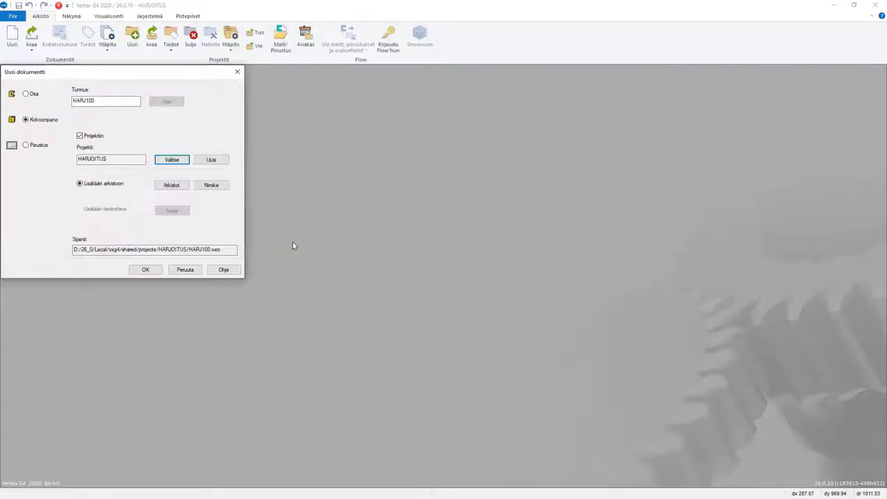
- Pick the designer and enter the description 'ANNA TÄNNE KUVAUS JOKA NÄKYY MYÖS' in the archive details, then confirm
left_click(172, 185)
left_click(73, 114)
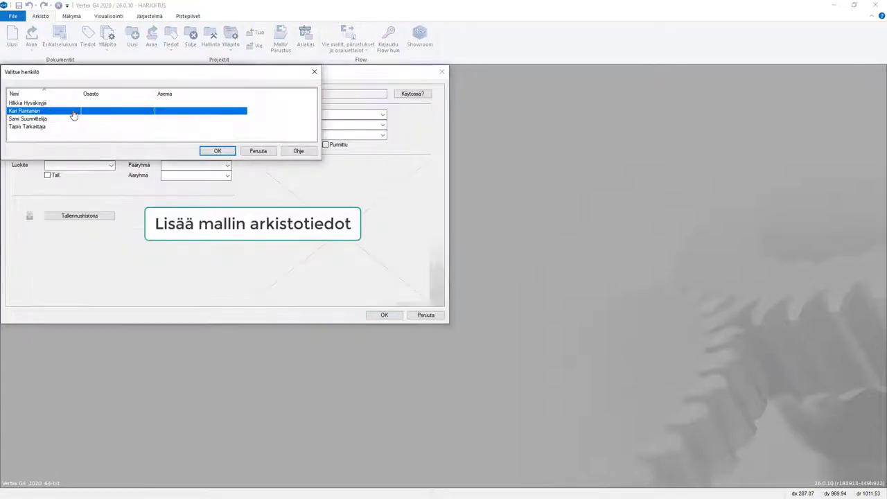
double_click(27, 111)
left_click(296, 115)
type("ANNA TÄNNE KUVAUS")
key("Tab")
type("JOKA NÄKYY MYÖS")
left_click(384, 315)
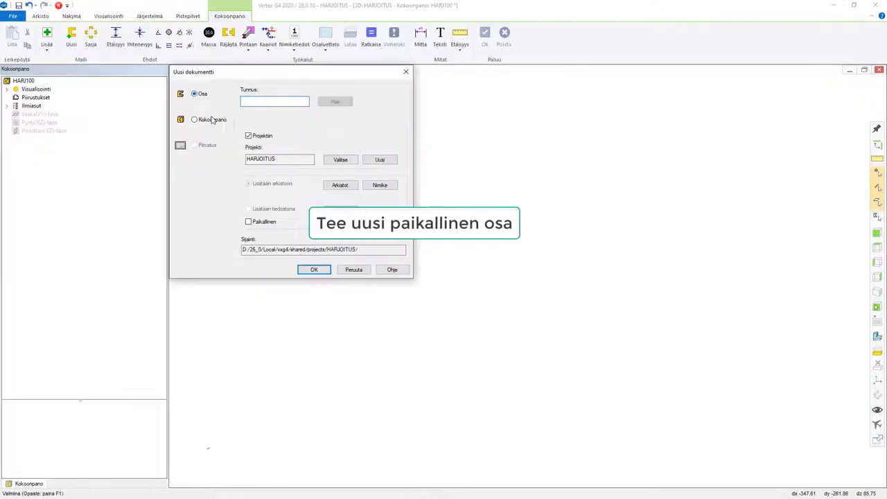
- Create a new local part named SKELETON in the assembly
left_click(248, 222)
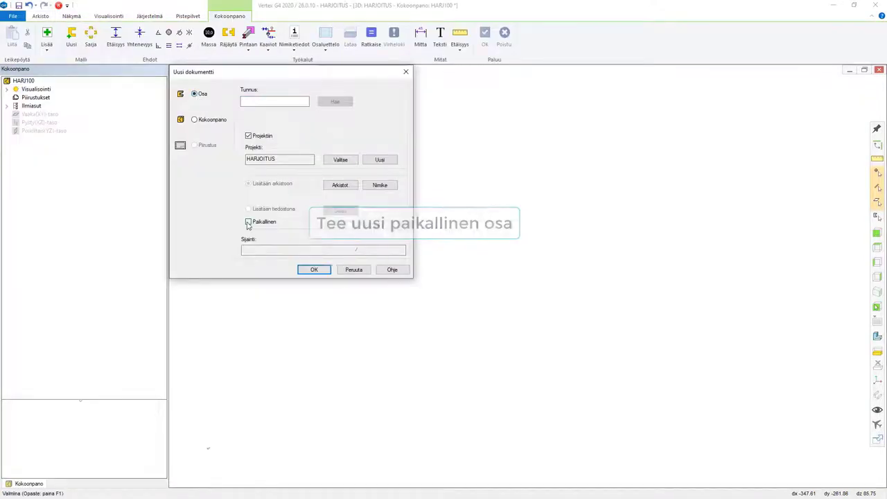
left_click(259, 102)
type("SKELETON")
left_click(314, 270)
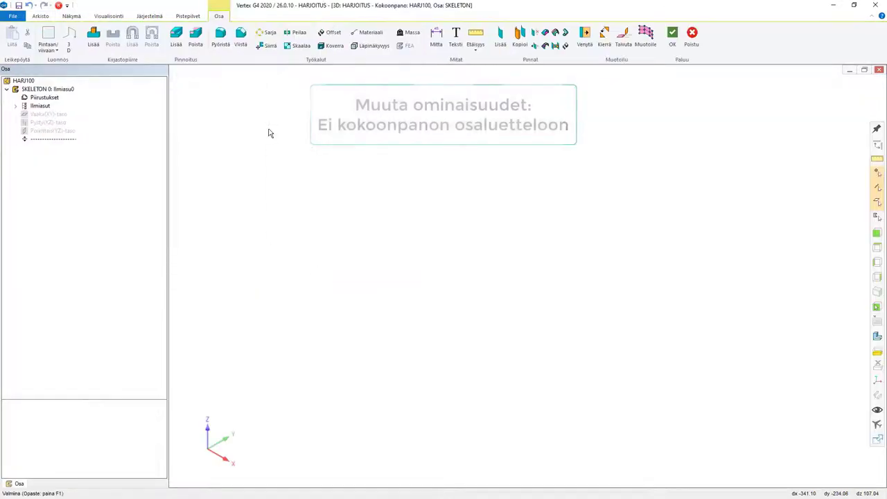
- Exclude SKELETON from the assembly parts list and begin a sketch on the vertical XZ plane
right_click(268, 115)
left_click(292, 238)
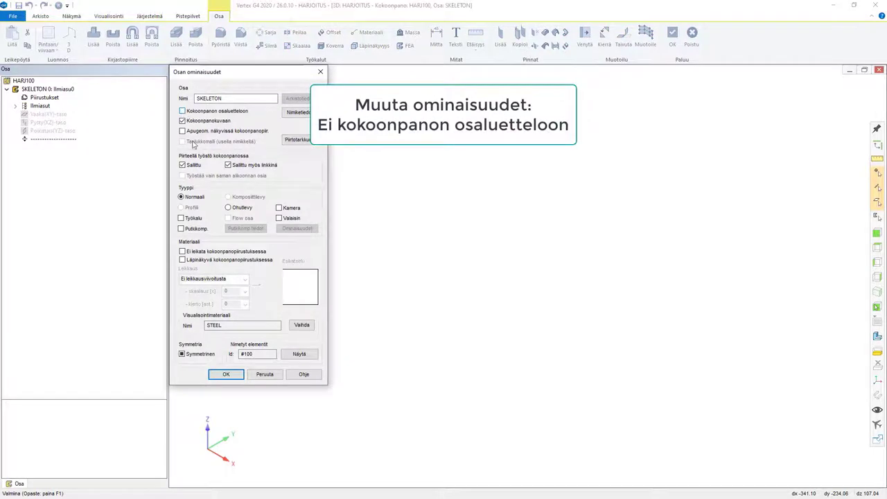
left_click(226, 374)
right_click(266, 171)
left_click(367, 213)
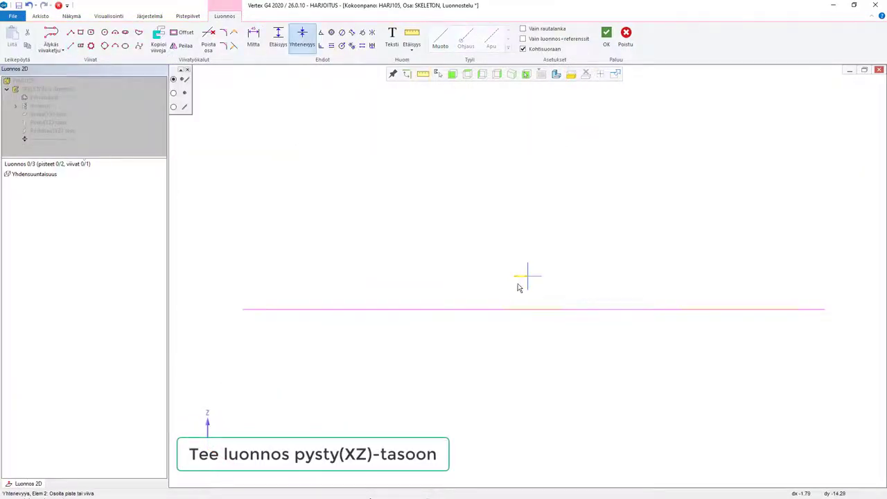
- Fix the base line symmetrically on the origin and draw the left wall, centre line and roof slope
left_click(519, 309)
left_click(527, 276)
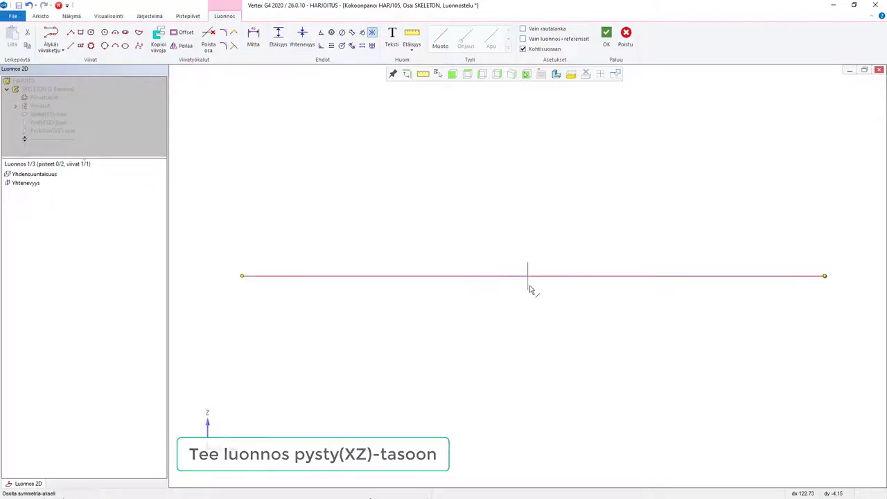
left_click(527, 289)
left_click(242, 276)
left_click(242, 223)
left_click(497, 46)
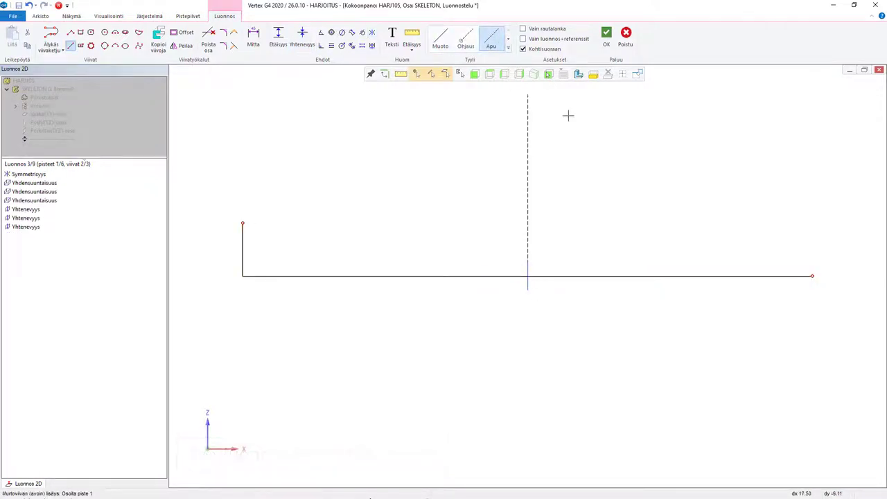
left_click(302, 38)
left_click(250, 211)
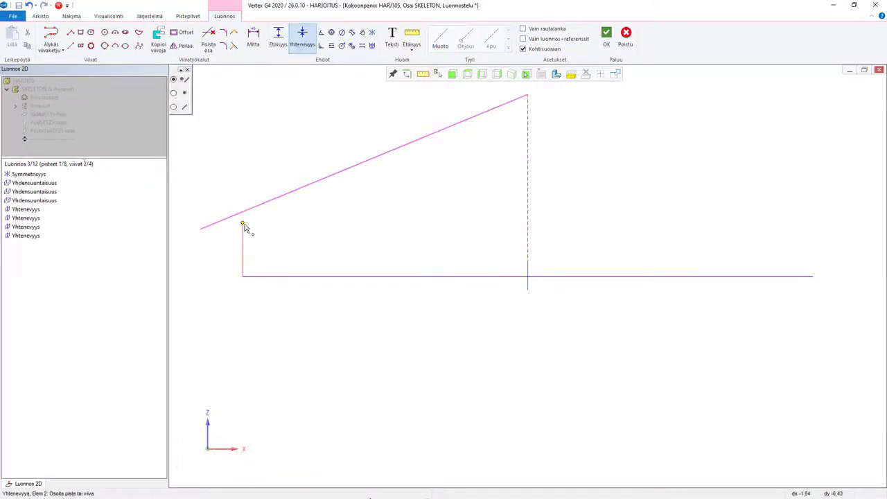
left_click(242, 224)
left_click(278, 38)
- Dimension the roof height to 2400 and draw the dashed inner construction outline
left_click(528, 103)
left_click(672, 191)
type("2400")
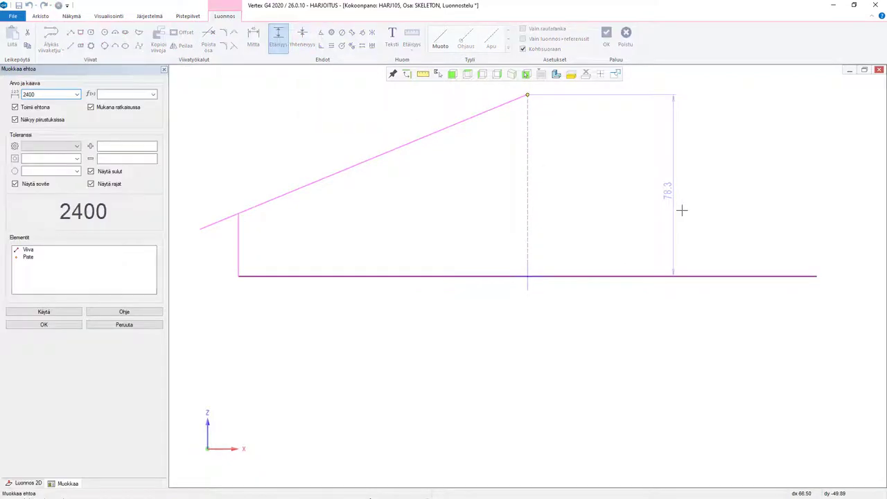
key("Return")
left_click(704, 143)
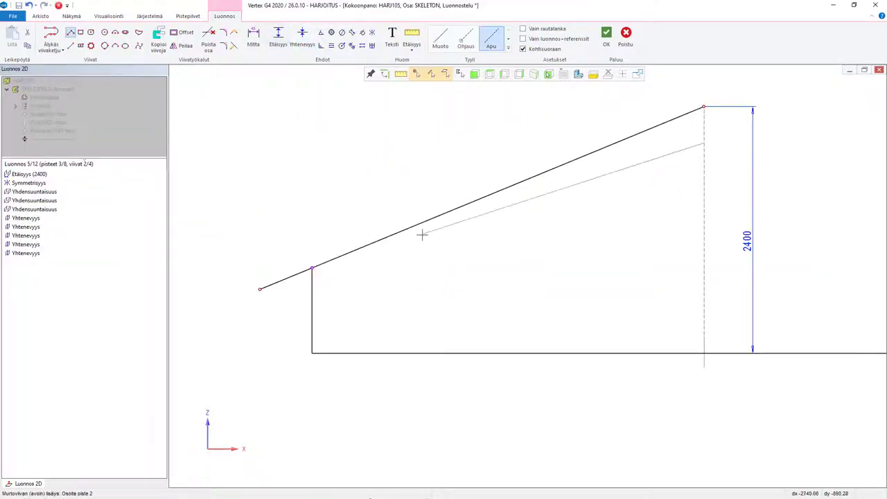
left_click(331, 338)
- Set the construction outline offsets SPL=125 at the wall, APL=150 at the bottom, YPL=125 at the roof
left_click(331, 316)
left_click(313, 323)
type("125")
key("Return")
type("1")
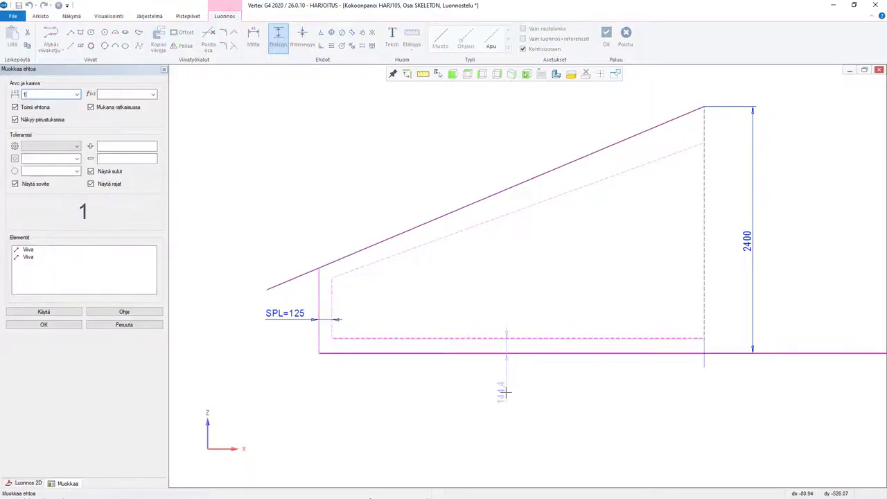
type("L")
key("Return")
left_click(506, 215)
left_click(506, 190)
left_click(502, 160)
type("125")
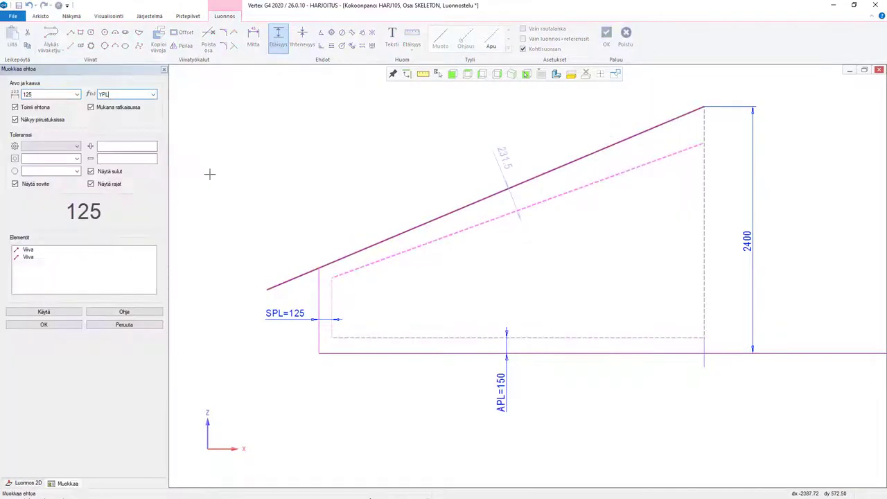
key("Return")
left_click(592, 168)
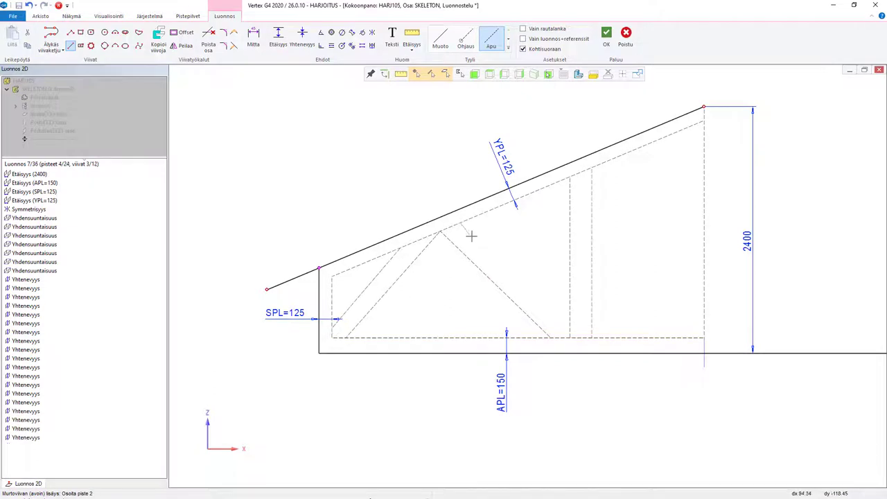
- Make the vertical web member symmetric about its line and give it width VPL=100
left_click(582, 355)
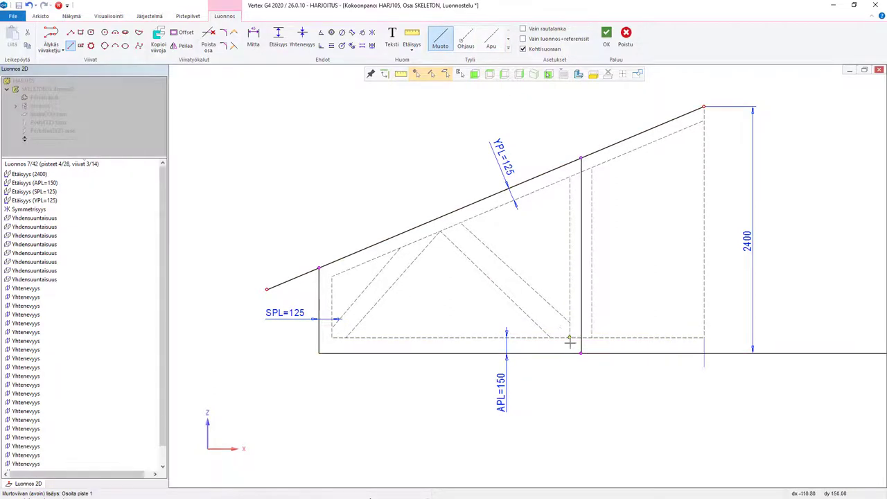
left_click(390, 286)
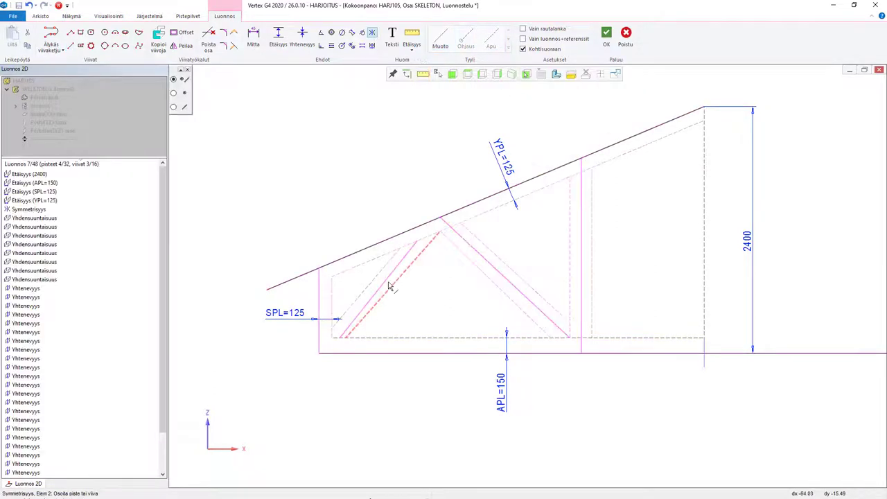
left_click(582, 276)
left_click(569, 253)
left_click(582, 253)
left_click(616, 253)
type("VP")
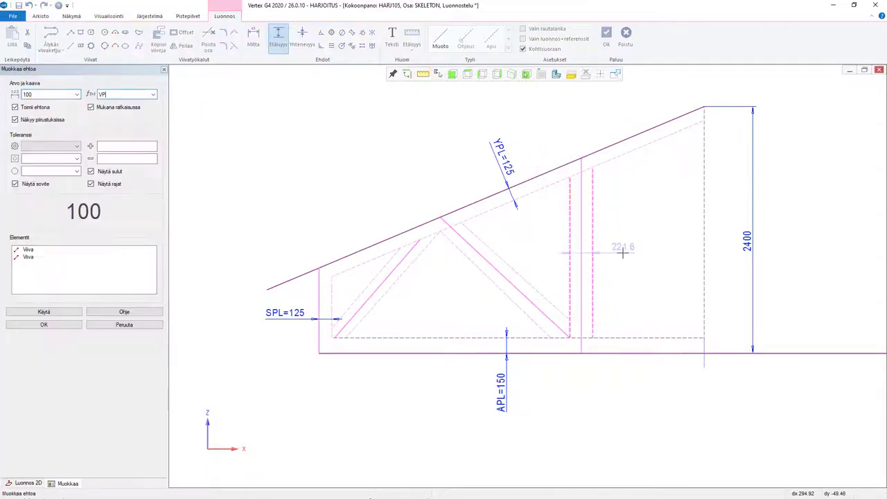
key("Return")
left_click(471, 242)
- Give the right and left diagonal web members width VPL=100
left_click(499, 259)
left_click(153, 95)
key("Return")
left_click(388, 278)
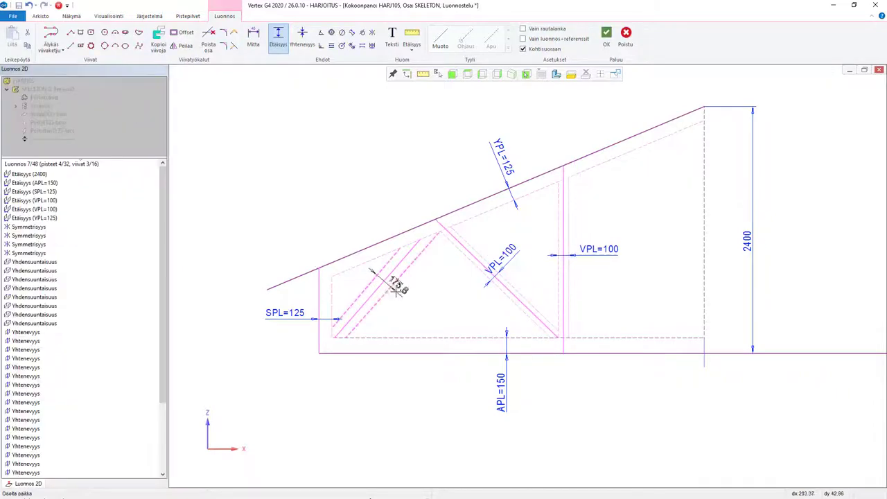
left_click(397, 288)
key("Return")
left_click(253, 38)
- Dimension the 400 eave overhang, 1150 apex distance and 30 gap
left_click(278, 270)
left_click(318, 255)
left_click(291, 215)
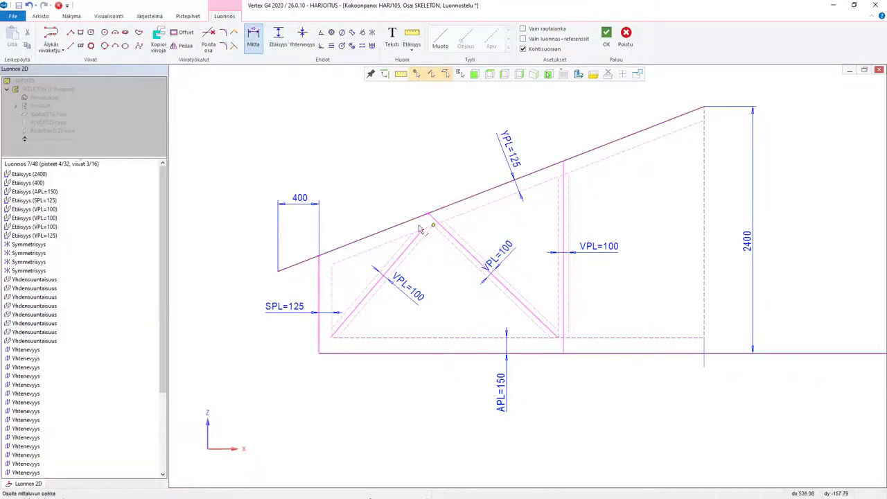
left_click(384, 191)
left_click(415, 337)
left_click(298, 352)
left_click(278, 359)
left_click(278, 38)
left_click(704, 322)
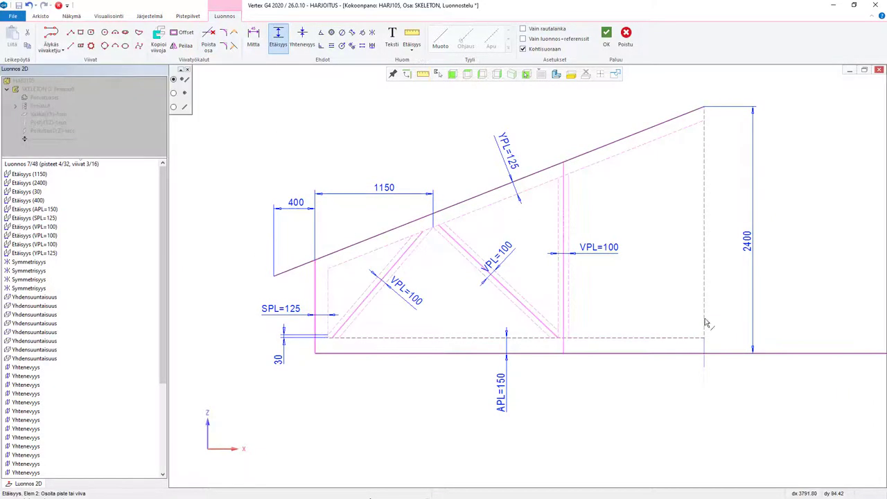
- Add the 3800 half-span and 2400 member position dimensions, and start the final diagonal
left_click(504, 455)
left_click(564, 321)
left_click(475, 429)
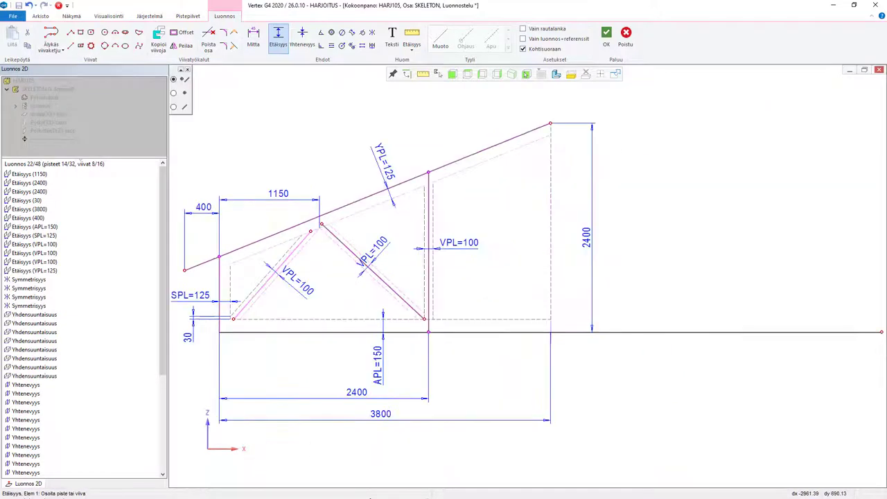
left_click(440, 39)
left_click(429, 319)
- End the final diagonal at the ridge, mirror all half-truss geometry to the right, and close the sketch
left_click(547, 148)
key("Escape")
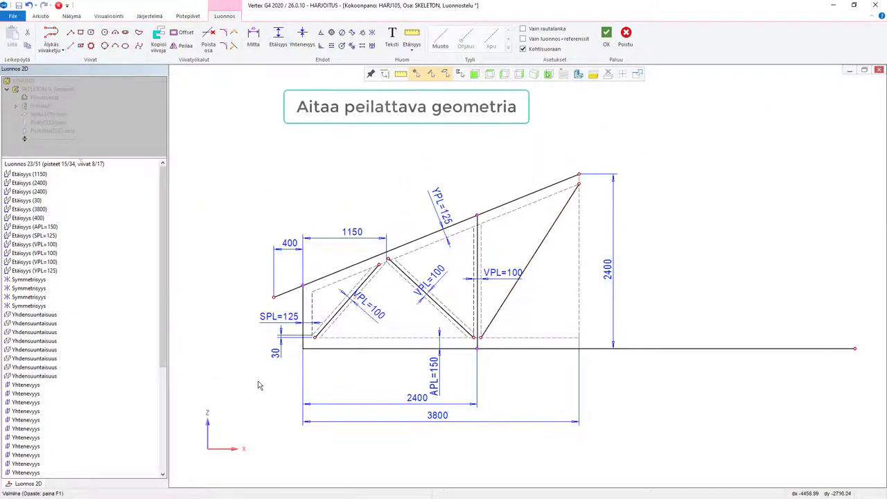
key("ctrl+a")
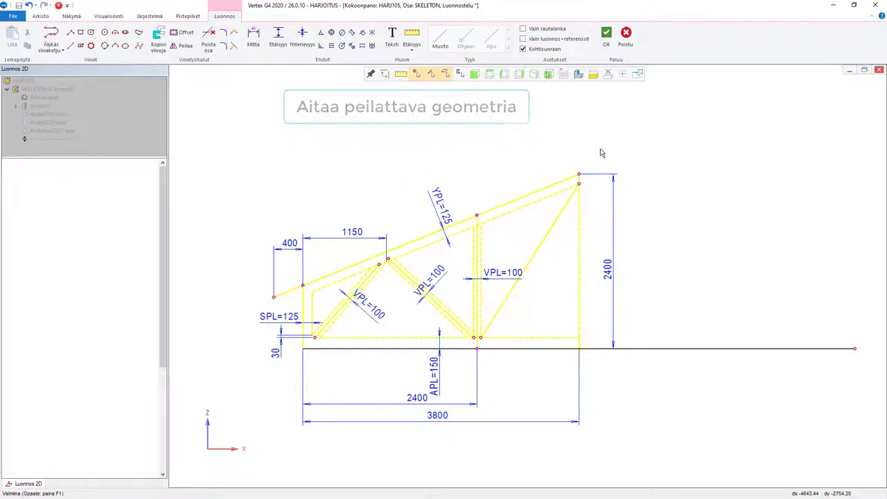
right_click(602, 151)
left_click(606, 154)
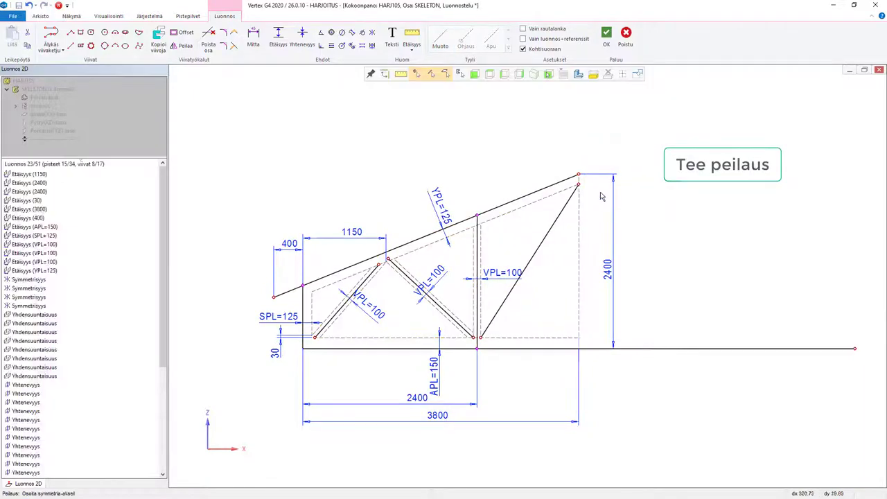
right_click(373, 136)
left_click(393, 252)
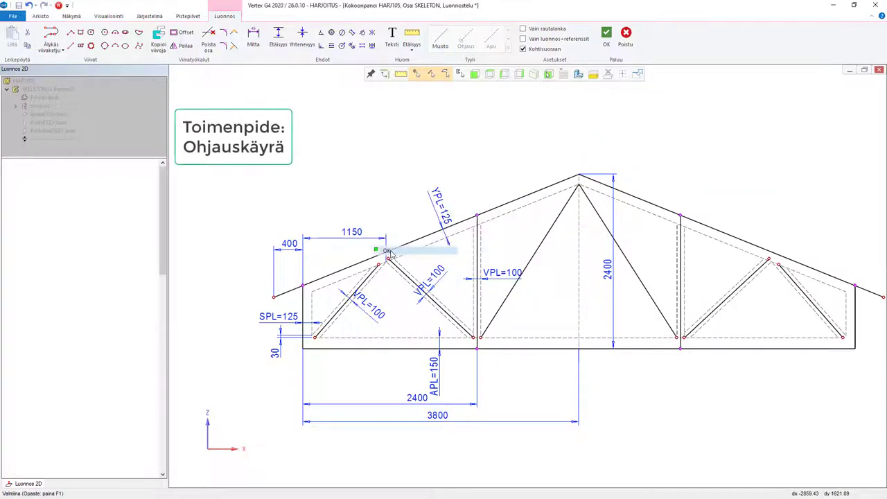
left_click(43, 466)
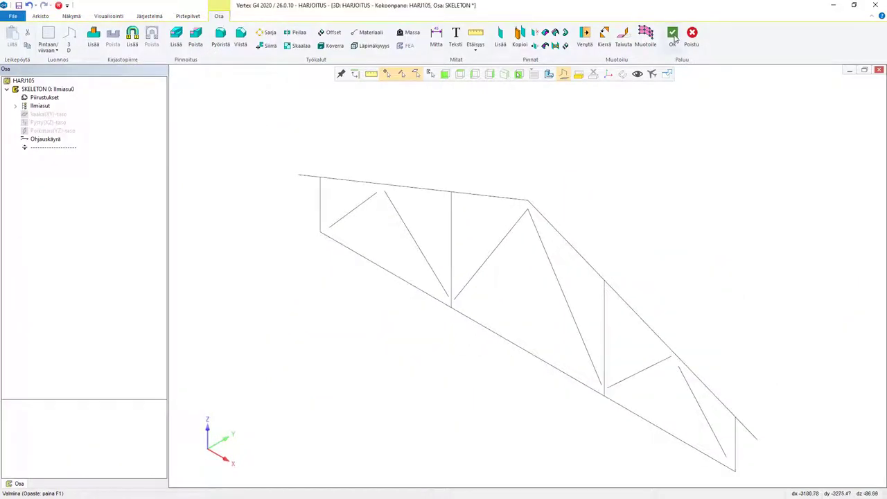
- Insert a timber board profile, rotated upright by 90°, as the bottom chord along the skeleton's lower line
left_click(672, 35)
right_click(240, 134)
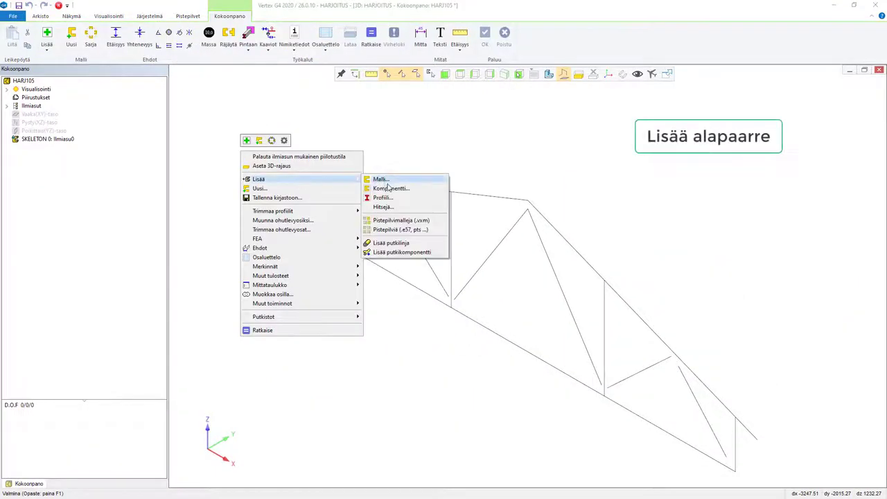
left_click(386, 197)
left_click(128, 360)
double_click(411, 165)
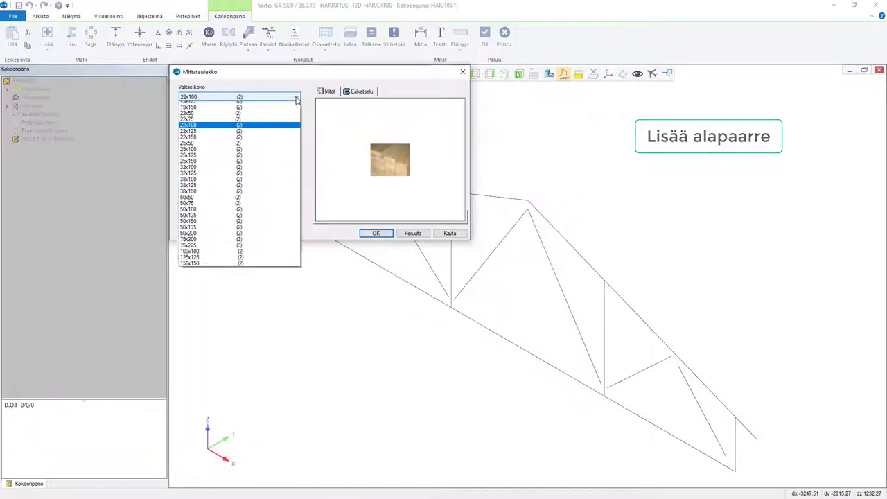
left_click(368, 232)
scroll(529, 277, "up", 3)
scroll(515, 265, "up", 3)
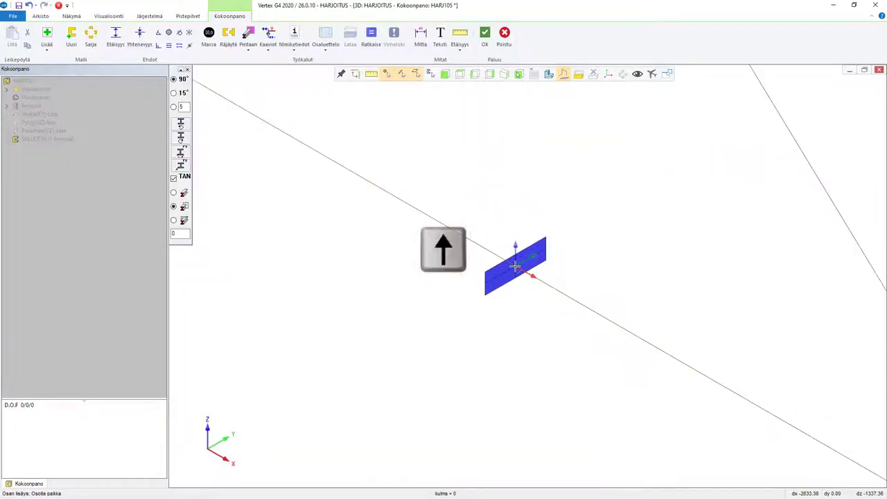
key("Up")
key("F8")
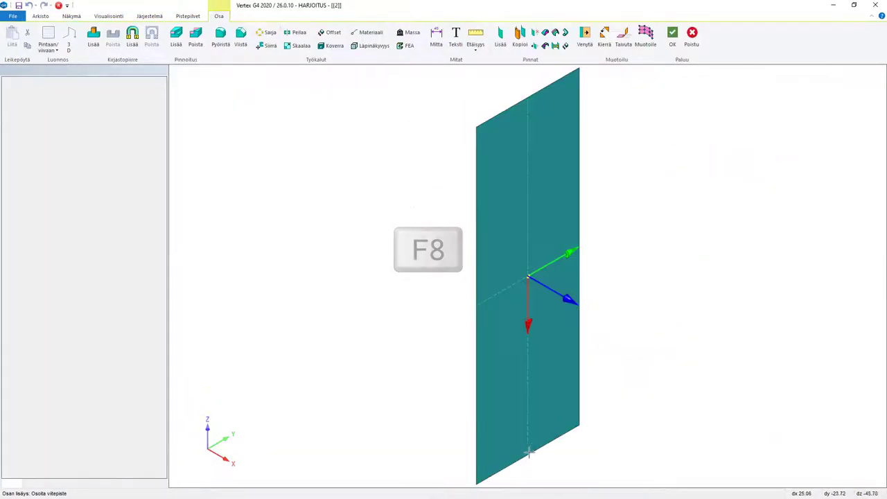
scroll(547, 280, "down", 3)
left_click(548, 280)
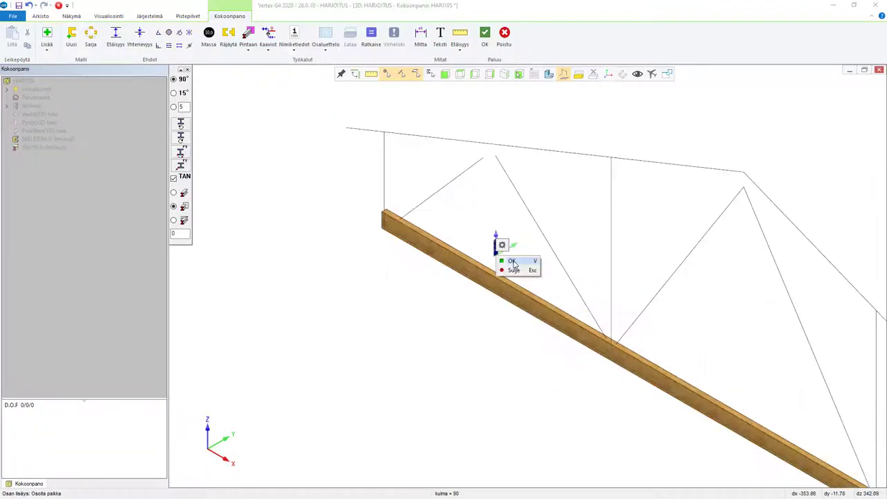
- Place a 50x125 timber top chord along the skeleton's upper line
double_click(399, 179)
left_click(239, 96)
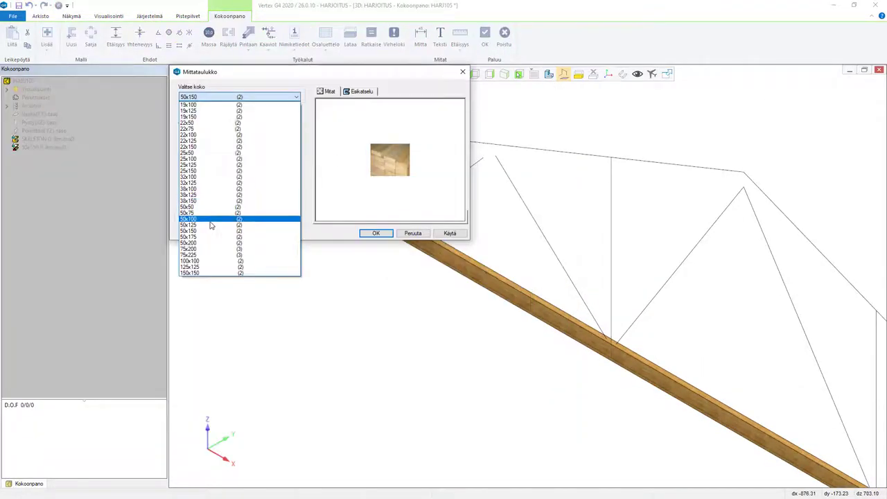
left_click(209, 227)
left_click(376, 233)
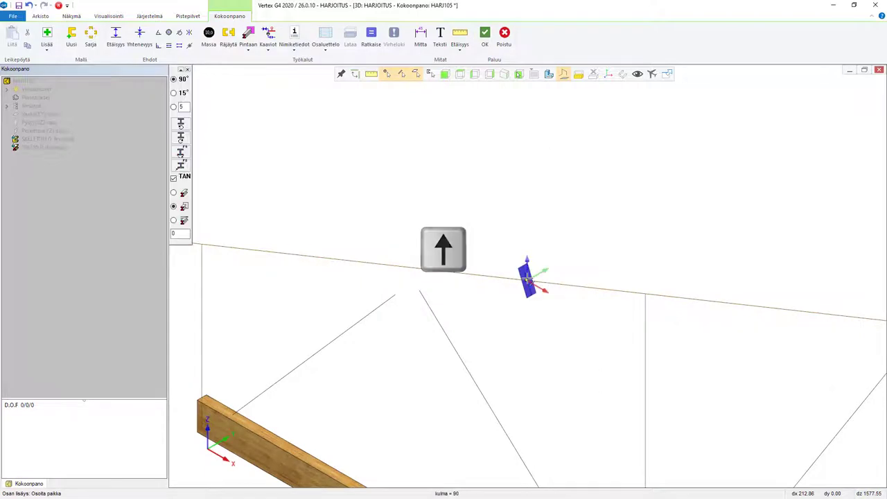
key("F8")
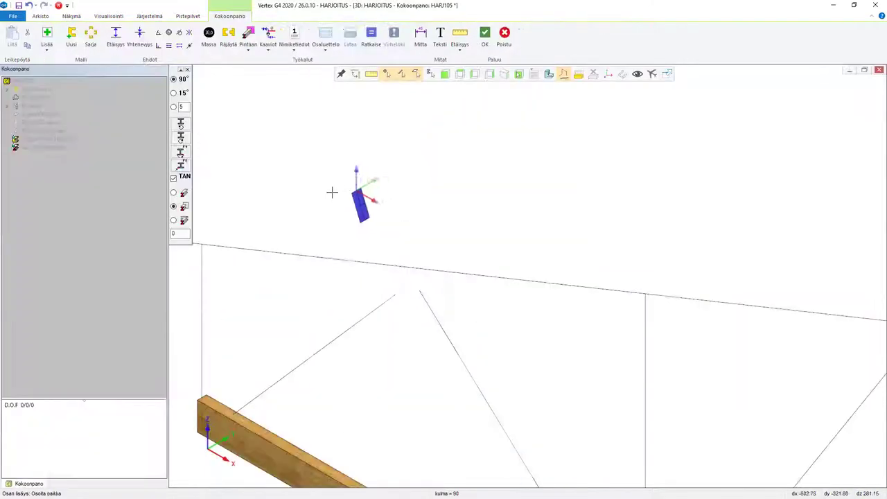
left_click(537, 282)
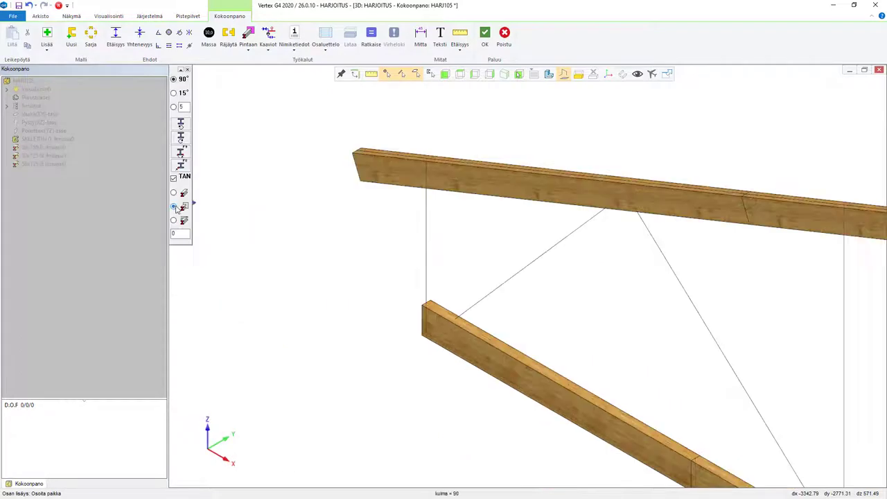
- Add the vertical timber post between the chords, rotating the profile to fit
key("Down")
left_click(427, 252)
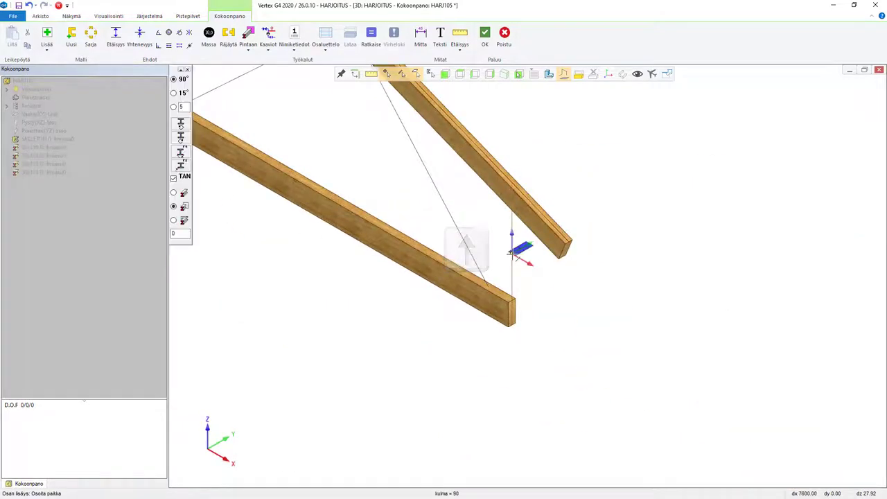
key("Up")
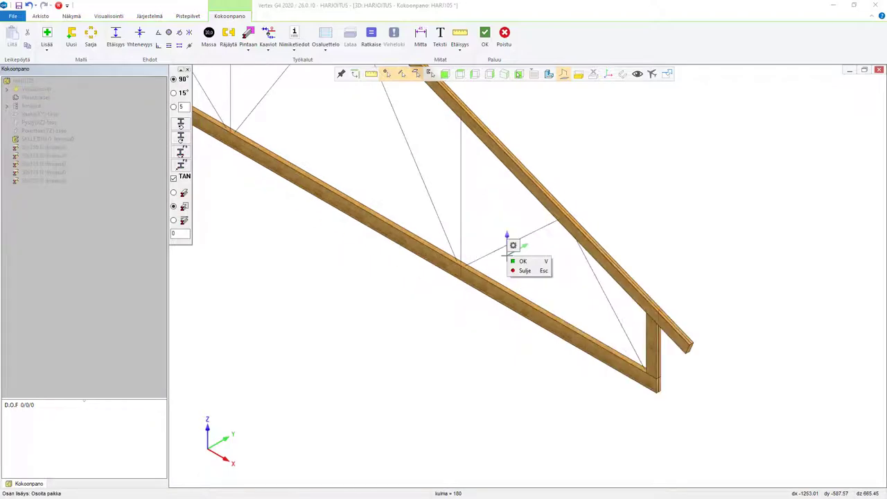
left_click(527, 264)
- Place 50x125 timber diagonal web members along the remaining skeleton lines
double_click(402, 178)
left_click(296, 97)
left_click(264, 225)
left_click(375, 233)
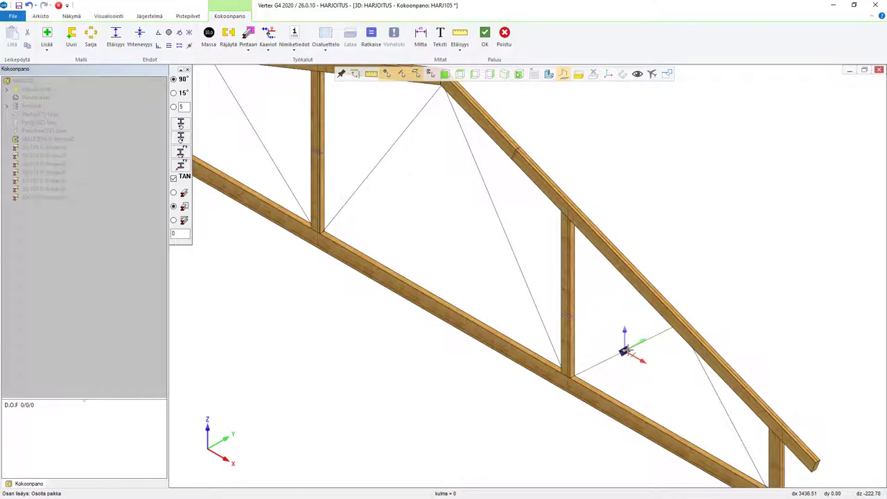
left_click(270, 149)
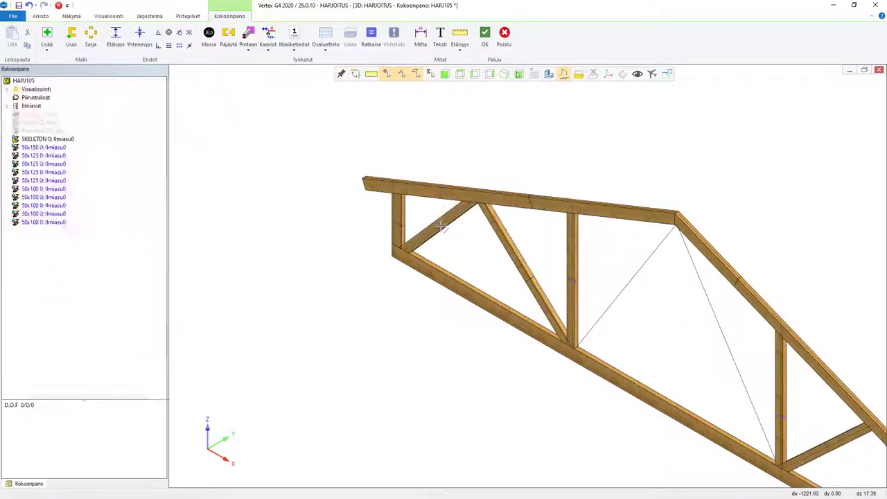
left_click(724, 325)
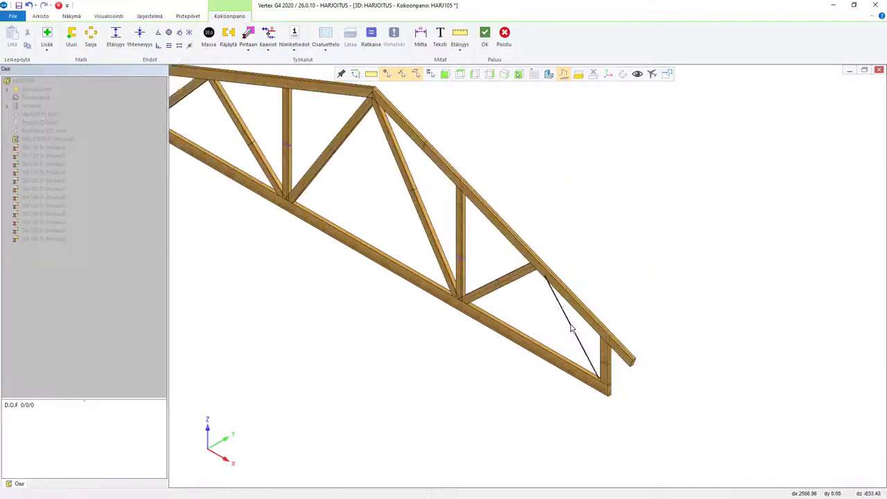
key("Escape")
- Run a collision check on the truss assembly and step through the detected collisions
right_click(23, 80)
mouse_move(59, 165)
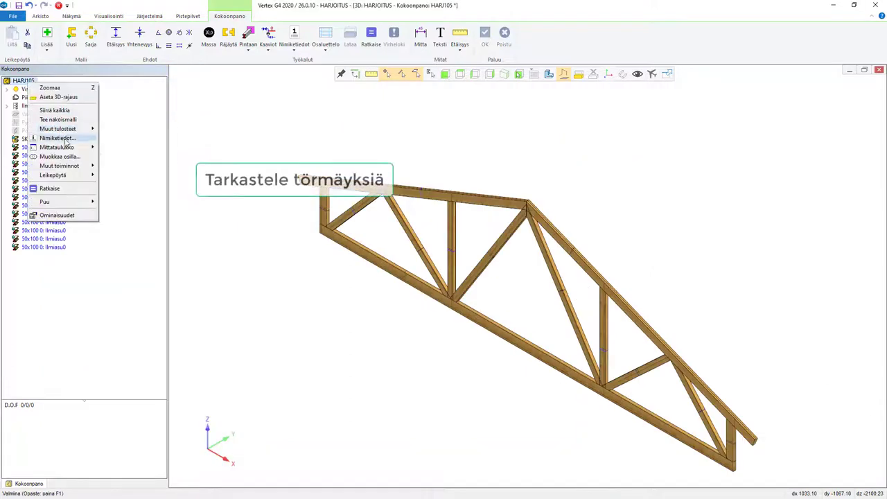
left_click(103, 164)
left_click(207, 144)
left_click(207, 144)
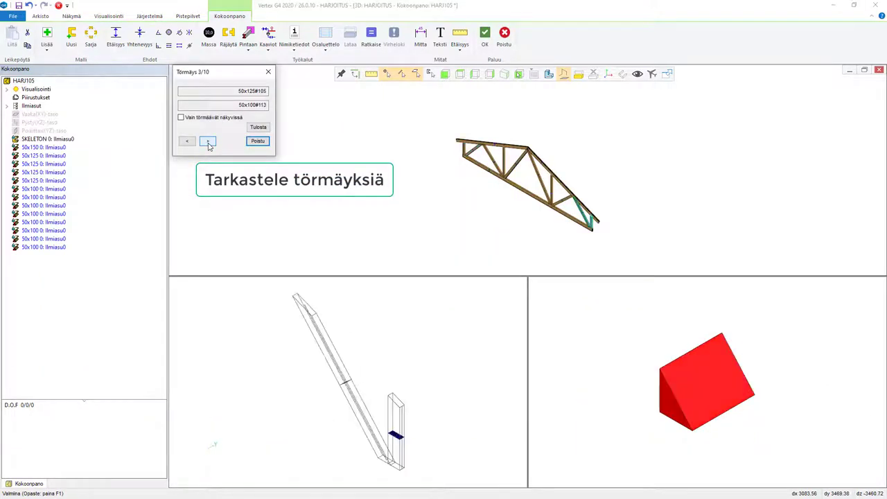
left_click(208, 143)
left_click(208, 144)
left_click(258, 141)
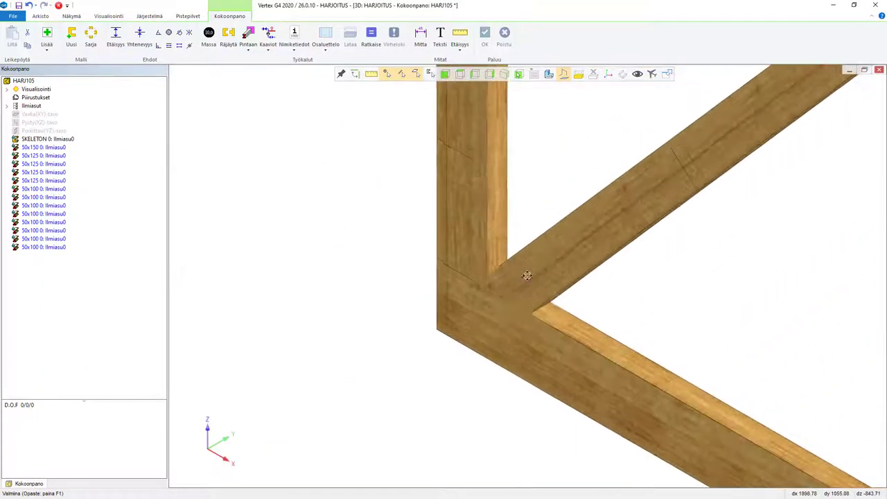
- Trim the diagonal and the next member against the adjoining vertical
right_click(588, 218)
mouse_move(650, 290)
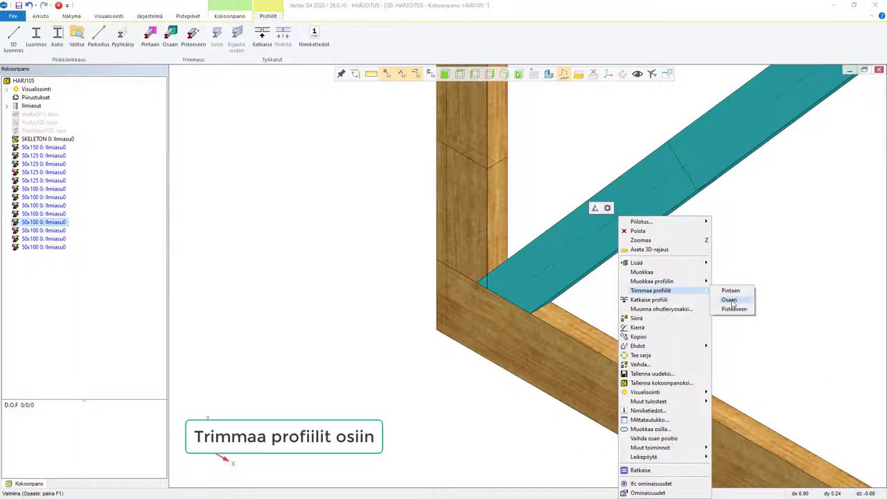
left_click(727, 297)
left_click(468, 221)
left_click(479, 224)
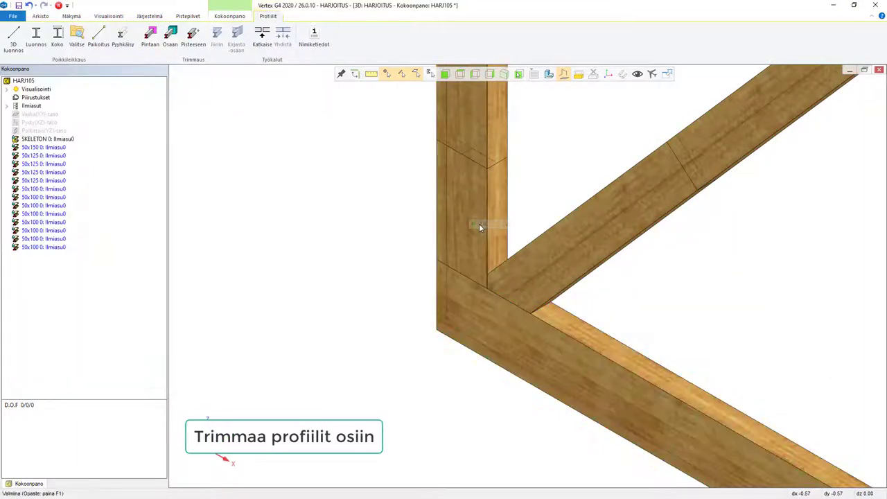
right_click(386, 159)
mouse_move(419, 248)
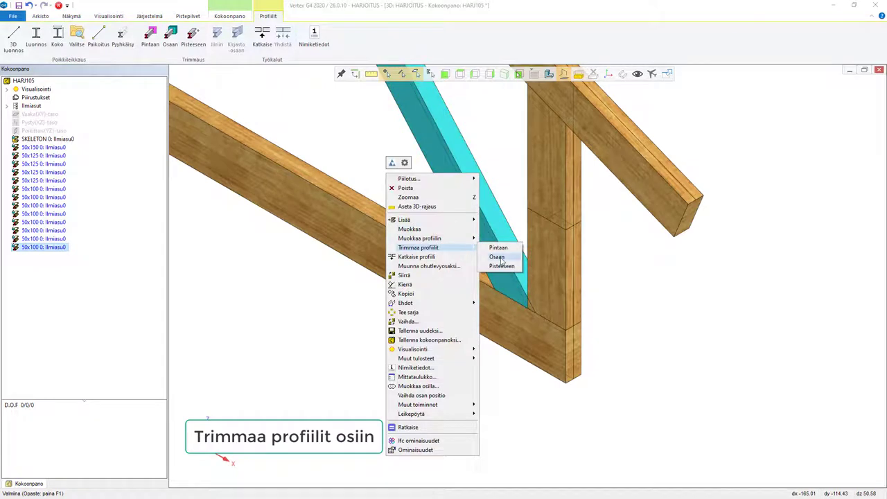
left_click(496, 257)
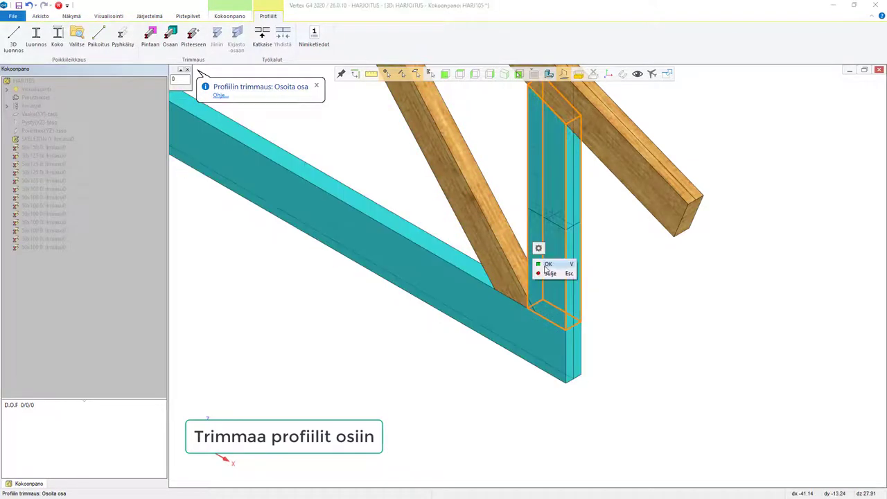
left_click(548, 265)
- Trim the upper and lower diagonals against the vertical member
left_click(171, 34)
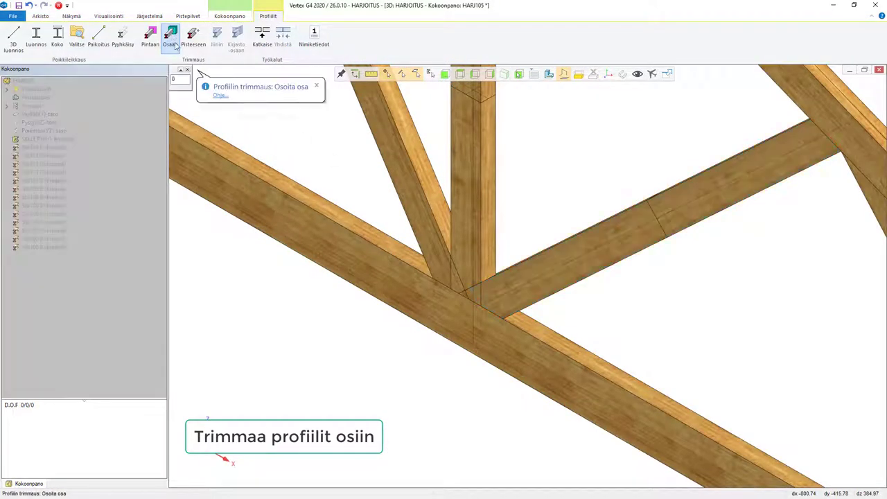
left_click(460, 248)
key("v")
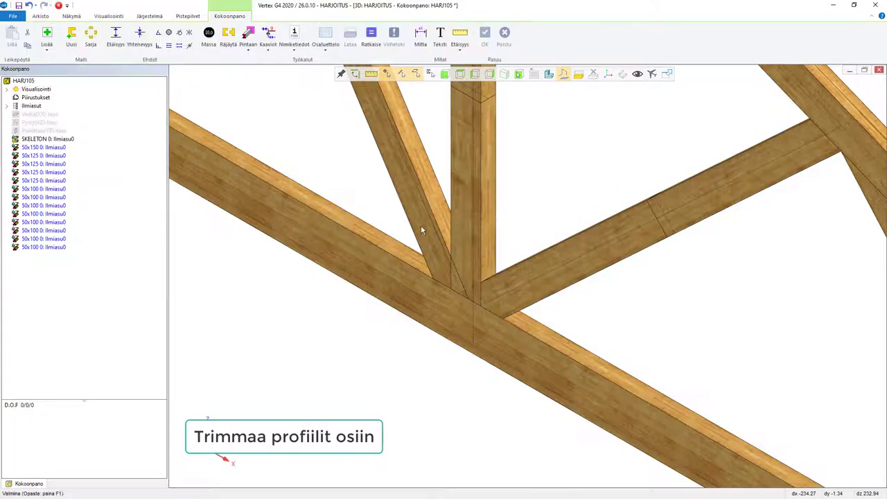
left_click(421, 225)
left_click(170, 36)
left_click(485, 239)
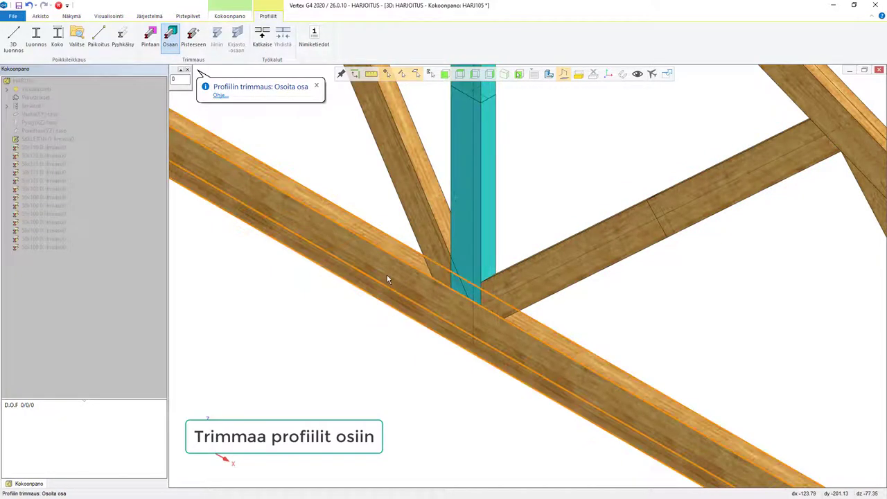
left_click(388, 276)
key("v")
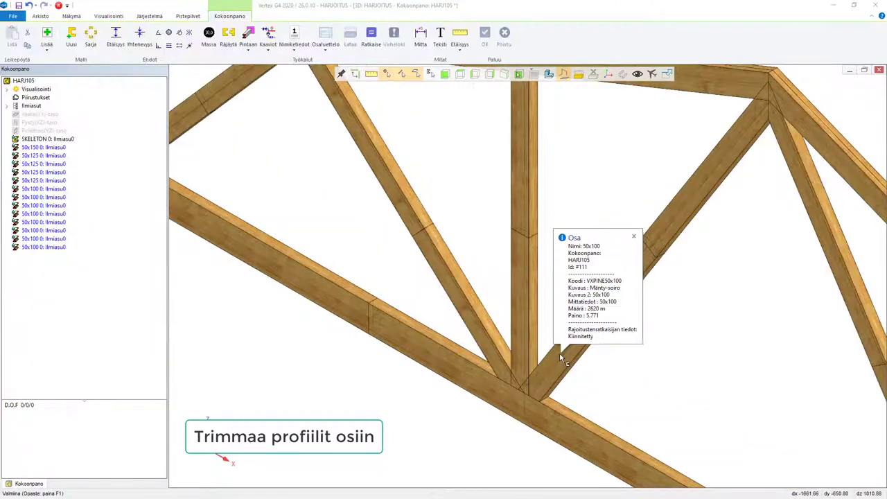
- Trim both verticals so they end against the bottom chord
left_click(169, 36)
left_click(524, 277)
left_click(610, 424)
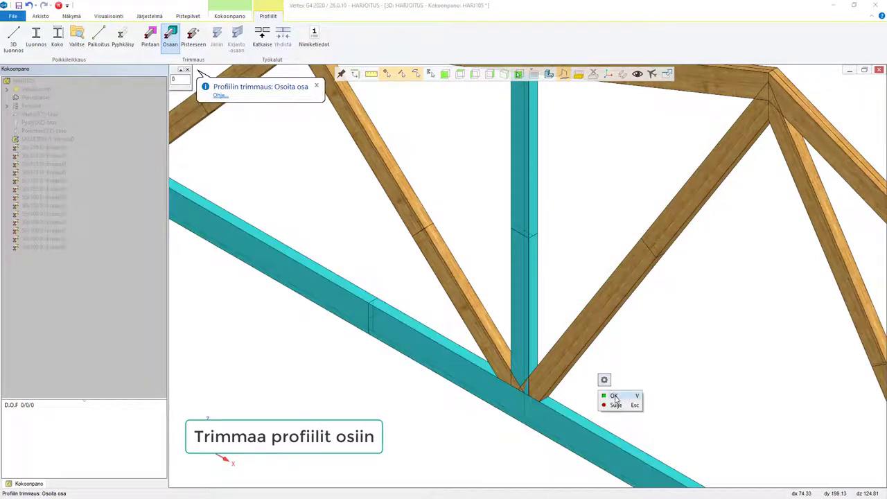
left_click(614, 397)
left_click(171, 36)
left_click(443, 360)
left_click(519, 328)
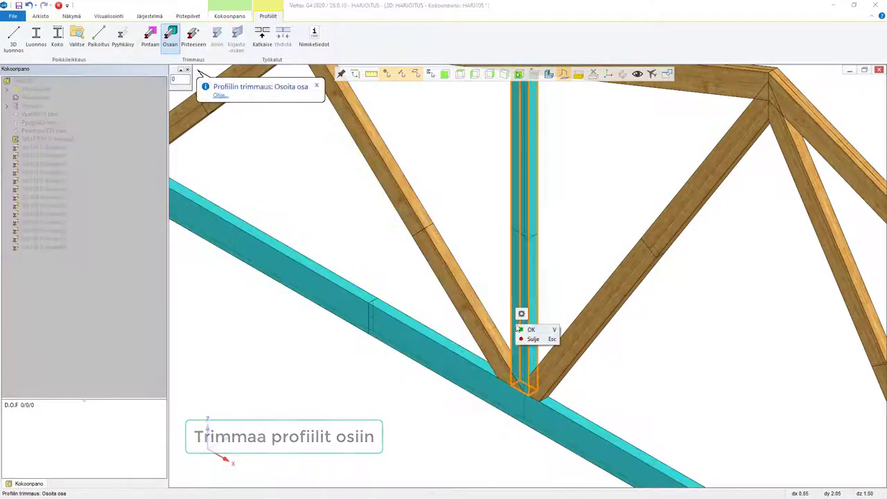
left_click(531, 331)
- Hide all timber profiles, leaving only the truss skeleton lines visible
scroll(478, 348, "down", 3)
left_click(43, 147)
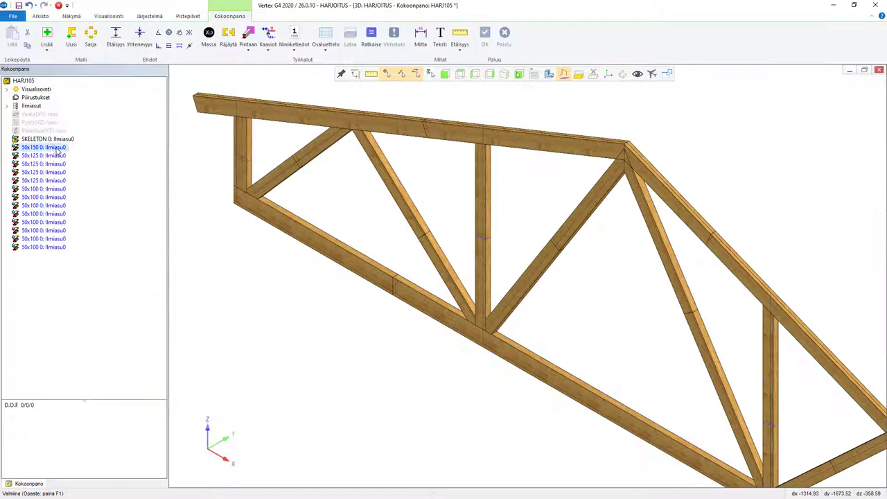
left_click(55, 247, "shift")
right_click(55, 251)
left_click(90, 273)
right_click(66, 139)
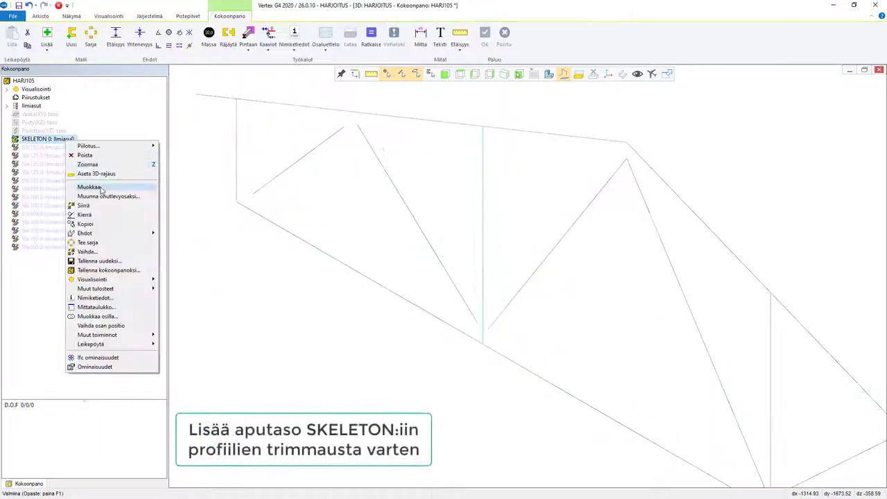
- Add a helper plane at the skeleton's apex vertex, hide the YZ plane, and finish editing
left_click(104, 189)
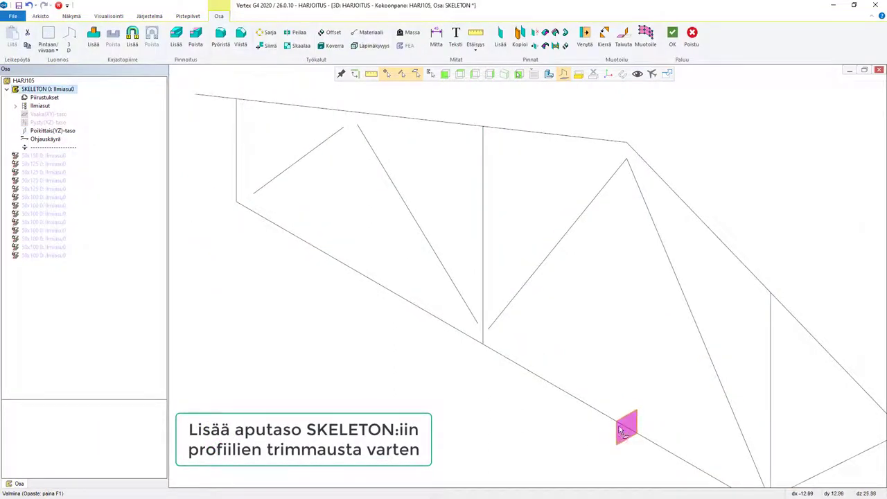
right_click(577, 187)
left_click(605, 201)
left_click(52, 130)
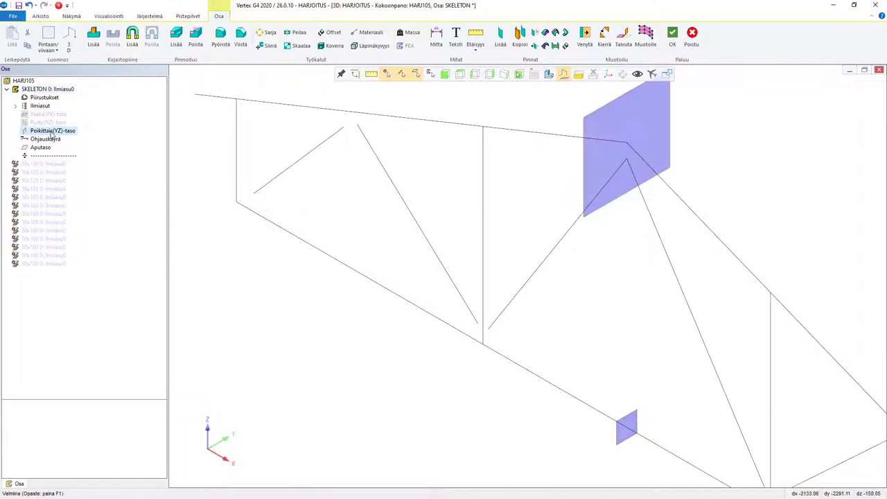
right_click(52, 130)
left_click(71, 161)
right_click(320, 276)
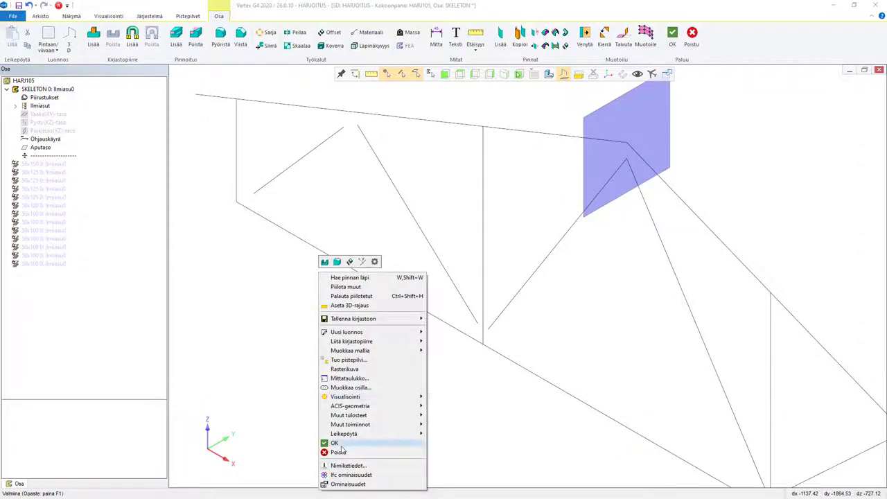
right_click(200, 447)
left_click(223, 443)
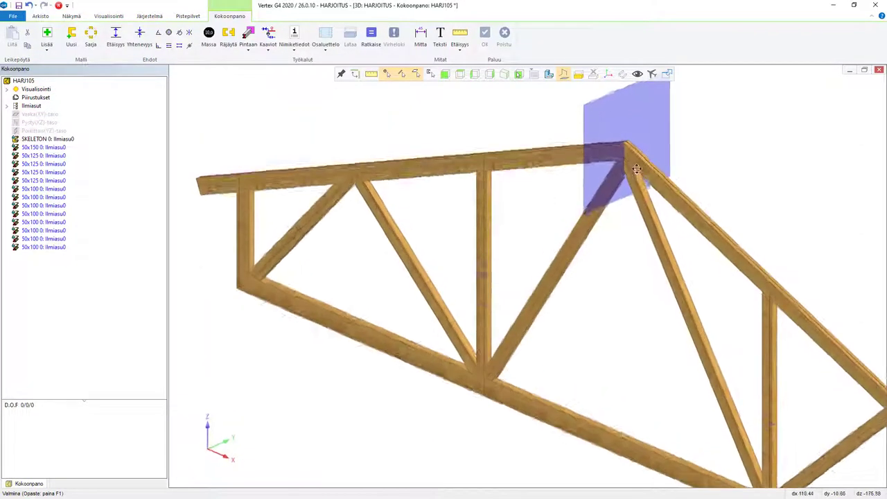
- Trim the diagonal meeting the apex to the apex helper plane
scroll(636, 169, "up", 5)
left_click(560, 367)
right_click(590, 322)
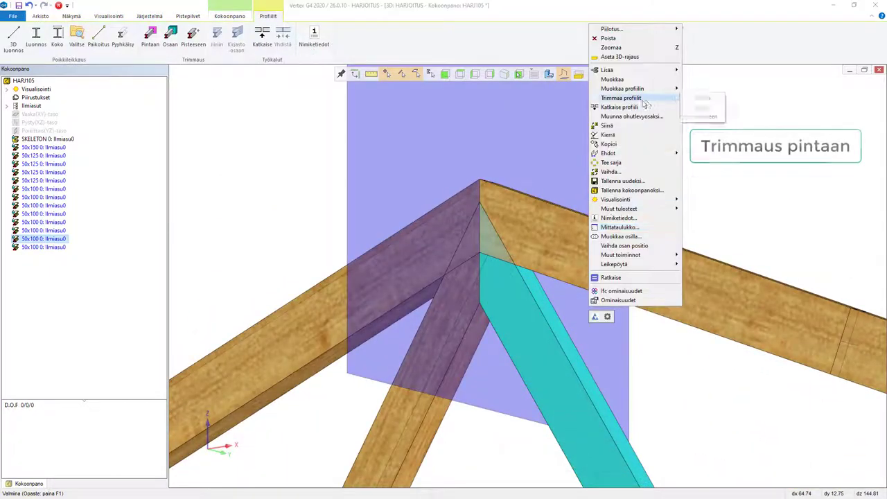
left_click(702, 98)
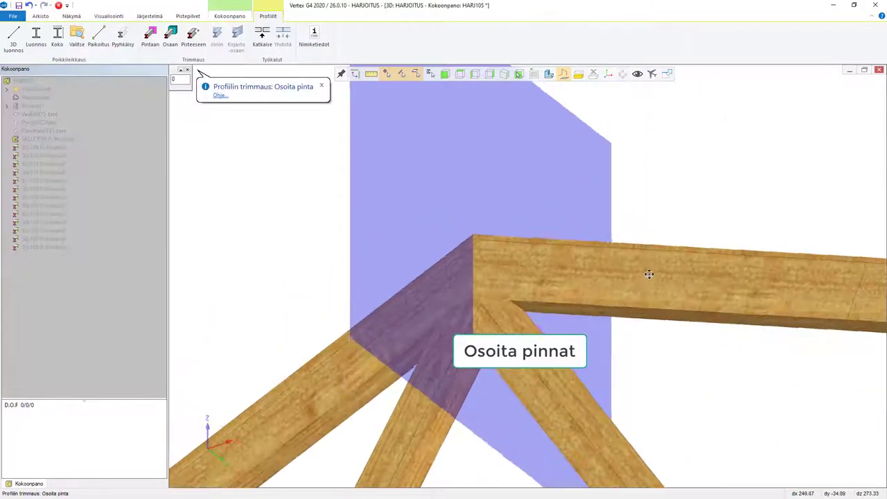
left_click(638, 315)
left_click(394, 264)
right_click(404, 263)
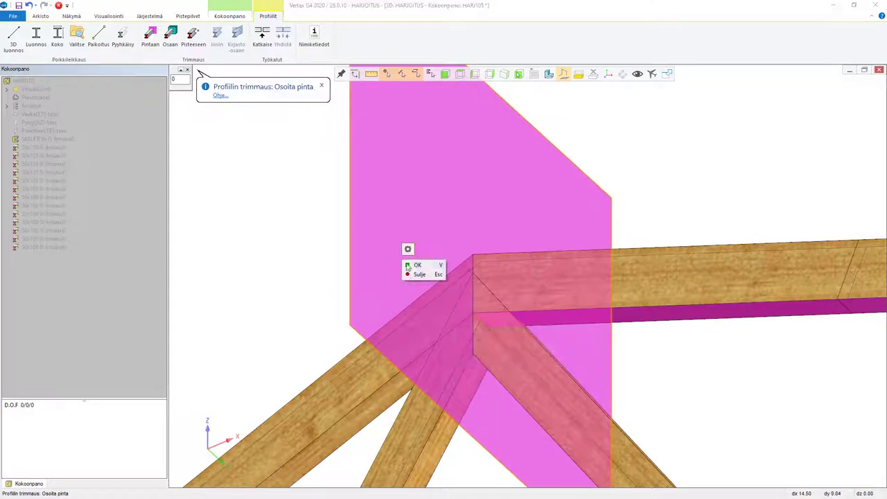
left_click(417, 265)
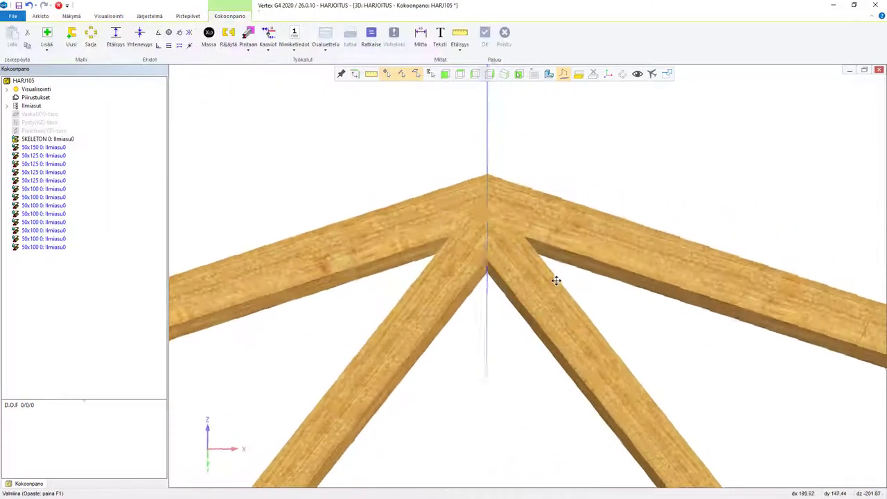
- Trim the top chord at the apex to the same helper plane
left_click(399, 322)
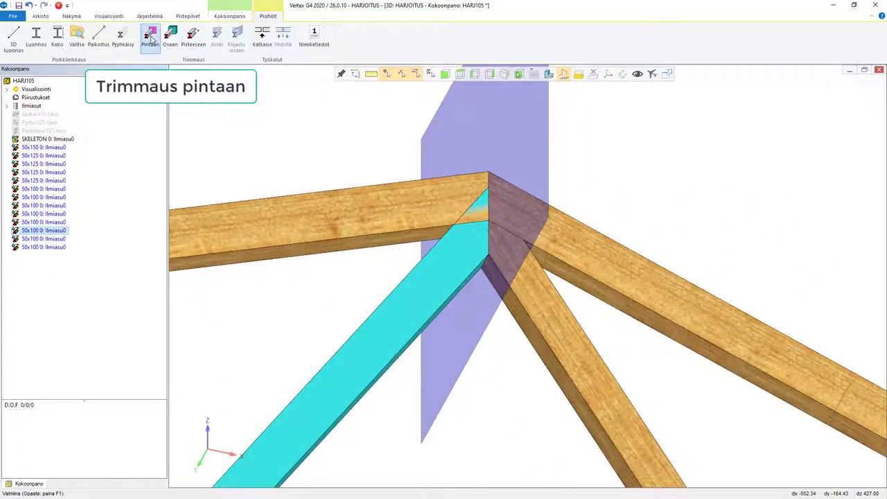
left_click(151, 39)
left_click(351, 249)
left_click(460, 314)
right_click(460, 314)
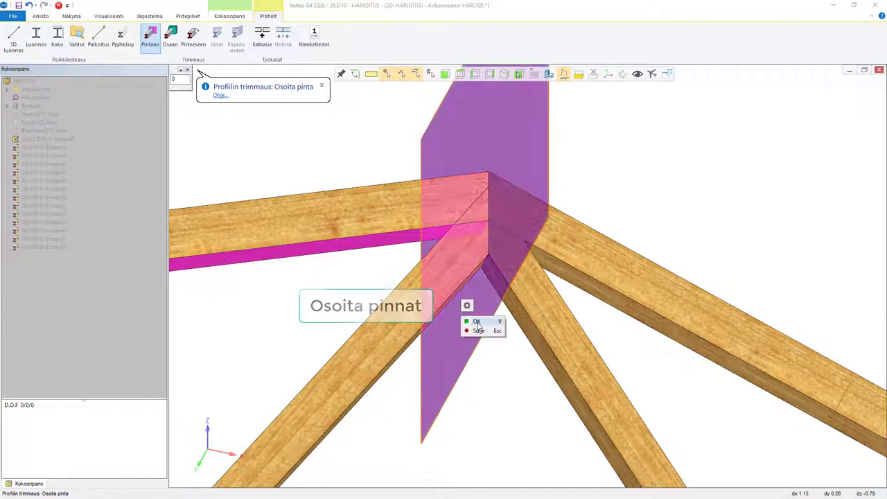
left_click(476, 322)
- Create a new 1:25 2D drawing HARJ105 of the truss, accepting its archive information
right_click(45, 97)
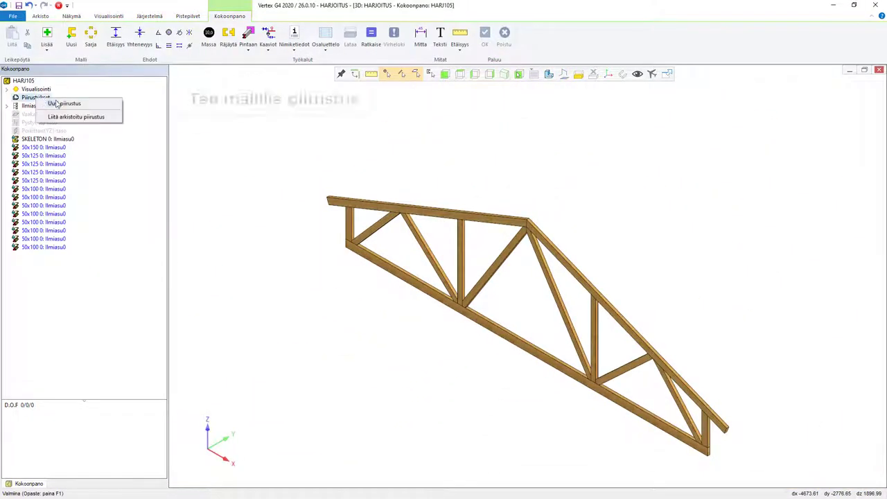
left_click(59, 104)
left_click(127, 101)
left_click(83, 170)
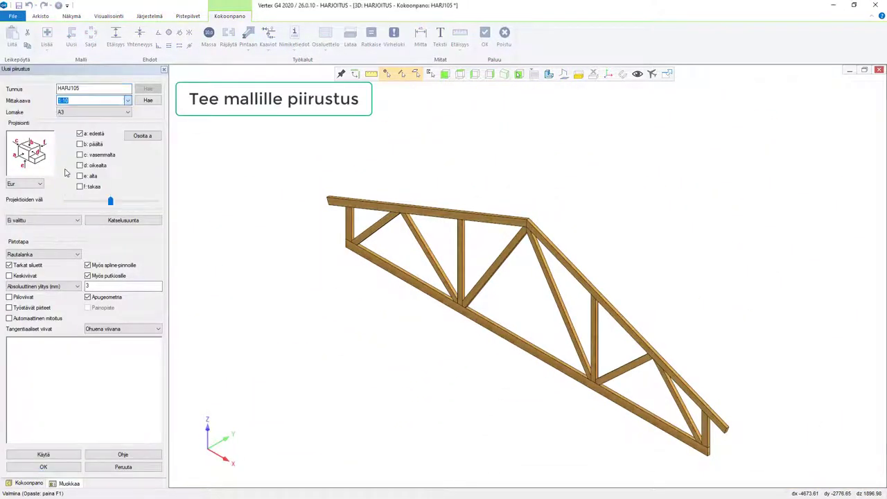
left_click(43, 467)
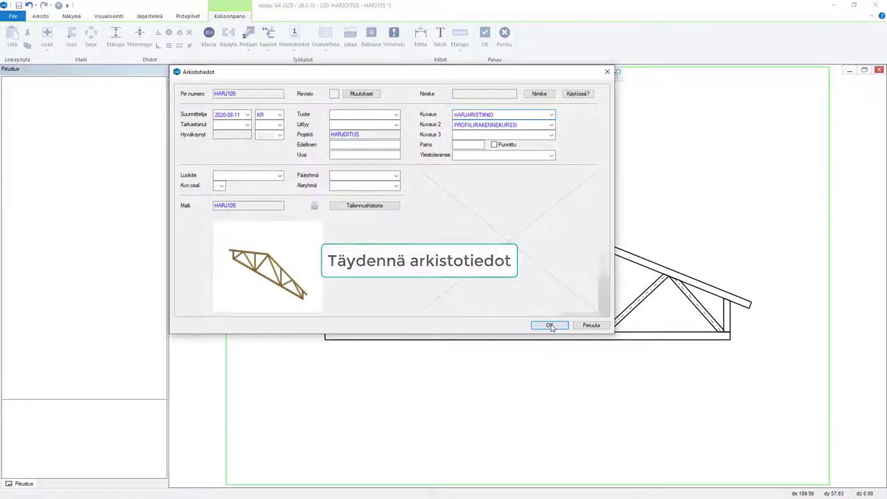
left_click(549, 326)
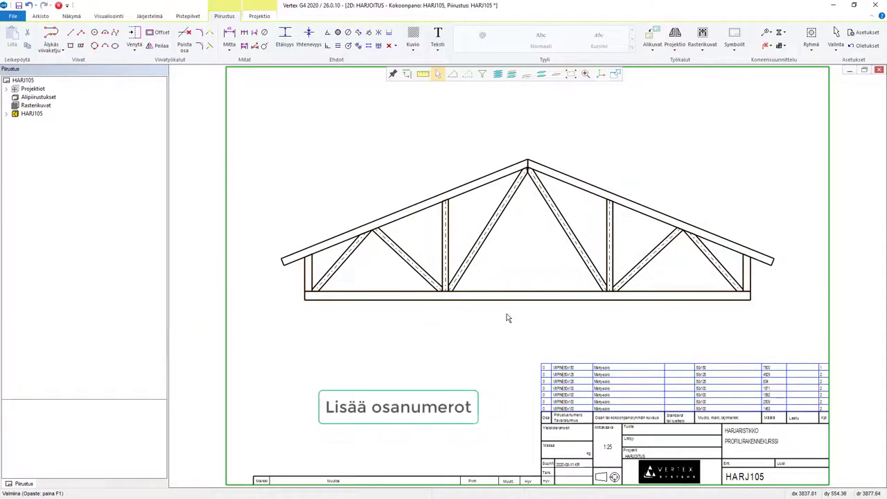
- Label the truss parts with part-number balloons 1–7
left_click(296, 107)
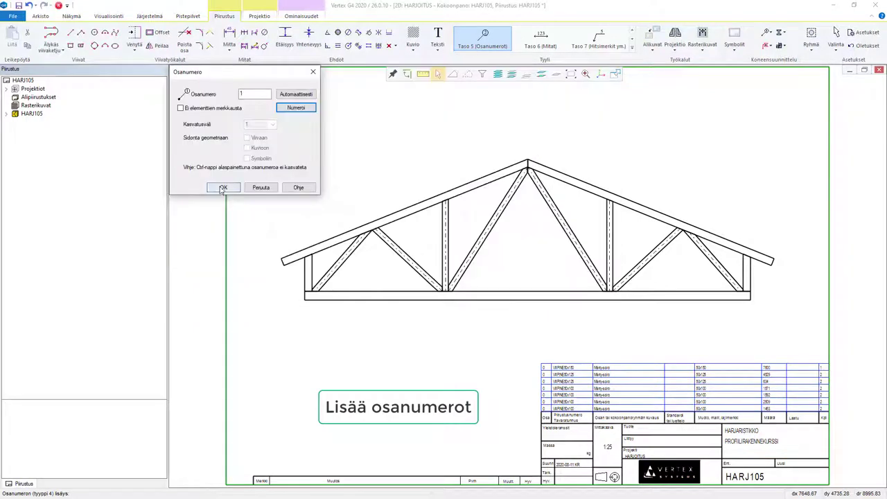
left_click(222, 187)
left_click(374, 270)
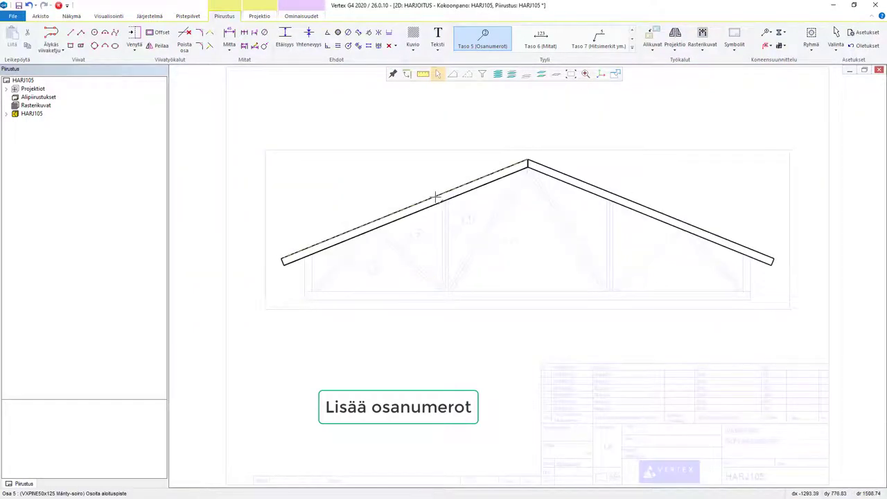
left_click(422, 172)
left_click(282, 282)
left_click(356, 317)
key("Return")
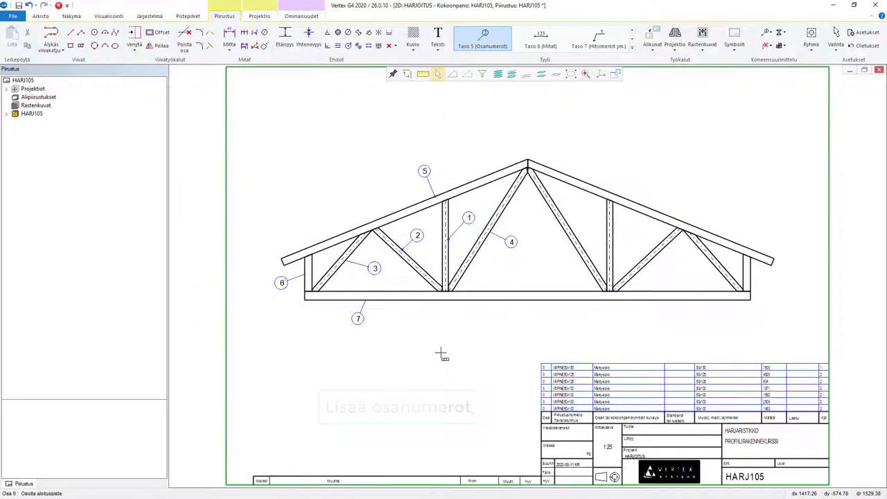
key("F5")
- Generate a pictorial cut list (Kuvallinen katkaisulista) of the truss parts and save it as CL_HARJ105_1
right_click(301, 126)
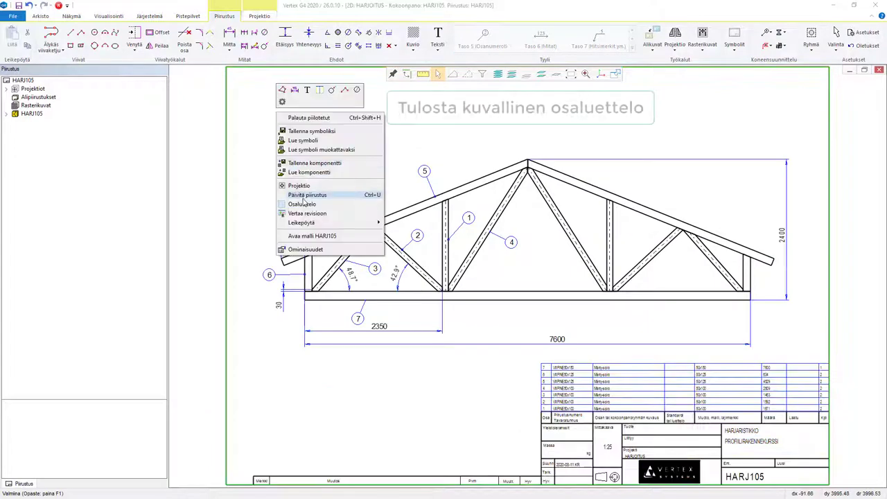
left_click(291, 194)
left_click(301, 102)
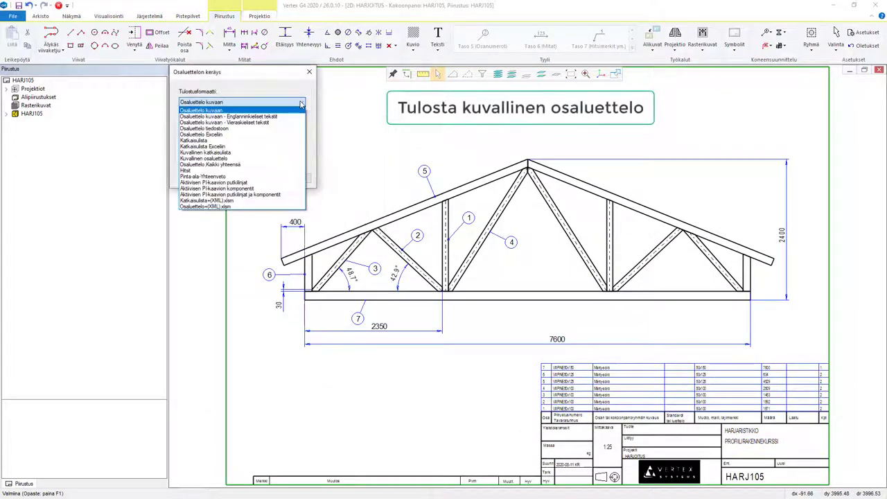
left_click(222, 153)
left_click(221, 178)
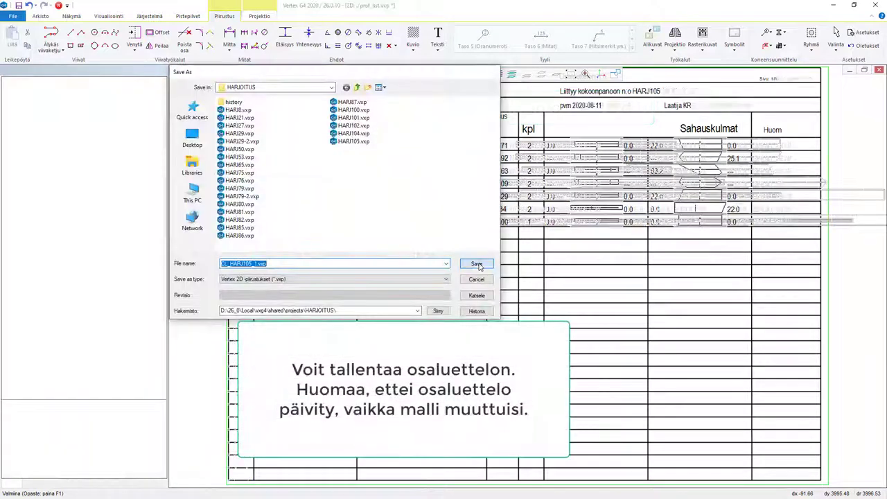
left_click(477, 264)
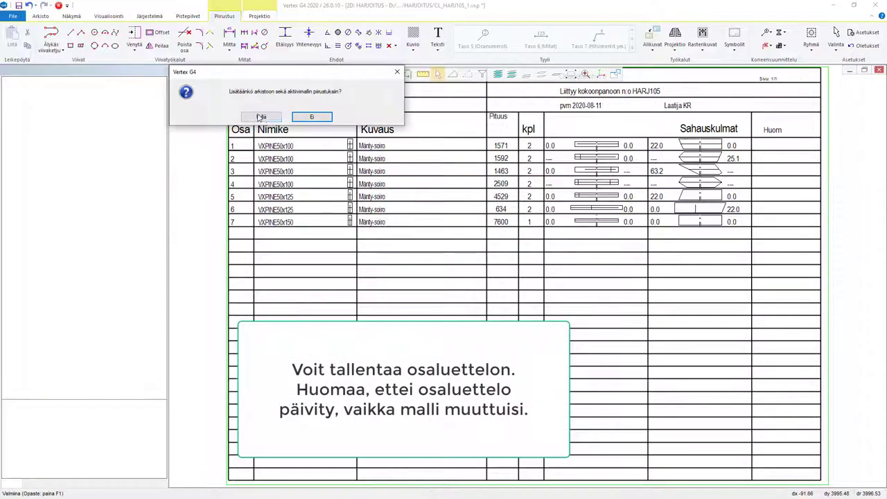
left_click(262, 119)
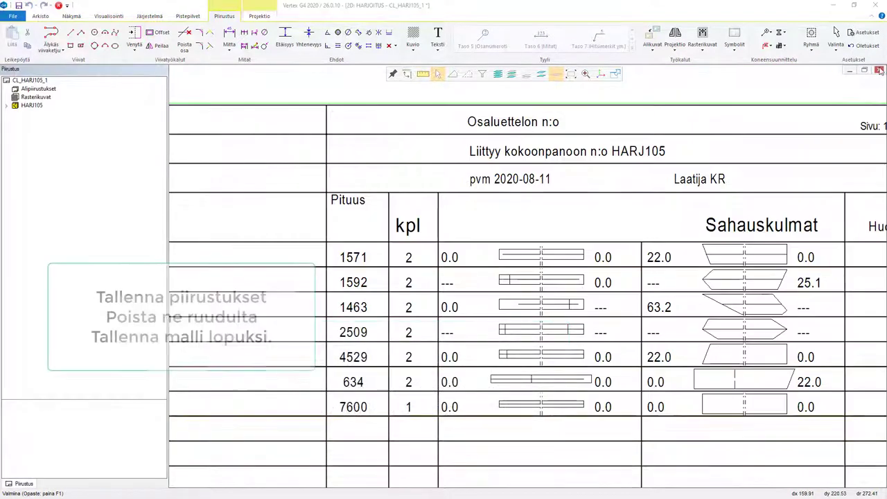
- Close the cut list and truss drawings, saving changes, to return to the 3D truss
left_click(879, 70)
left_click(194, 131)
left_click(879, 71)
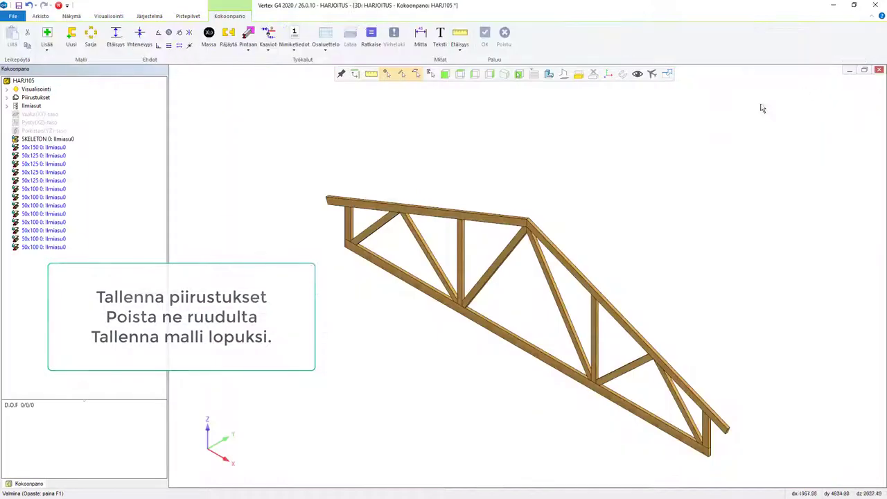